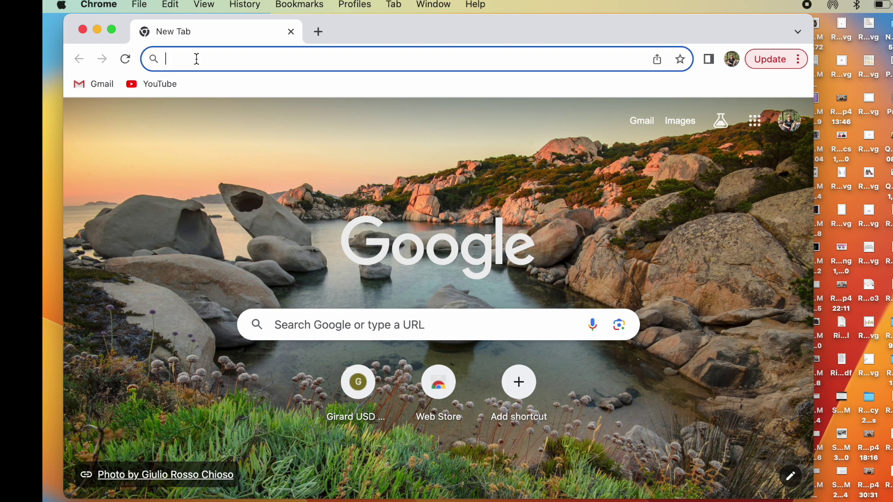
type("xtoo")
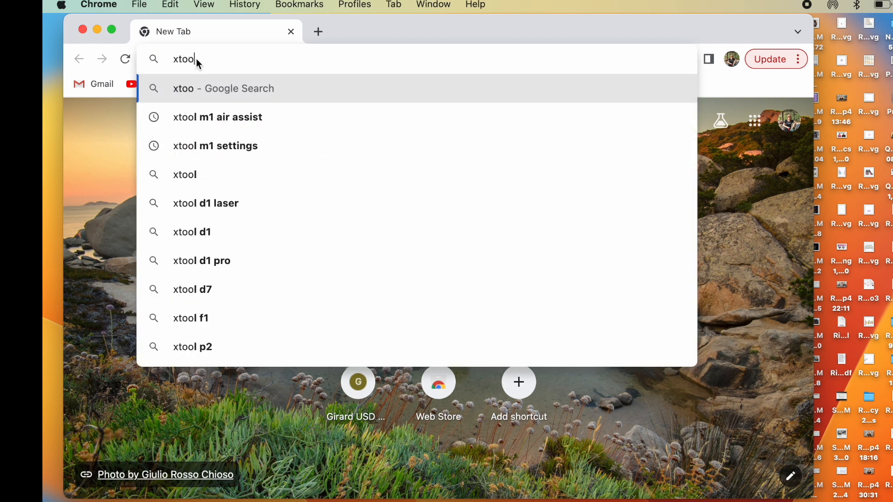
type("l m1 softwar")
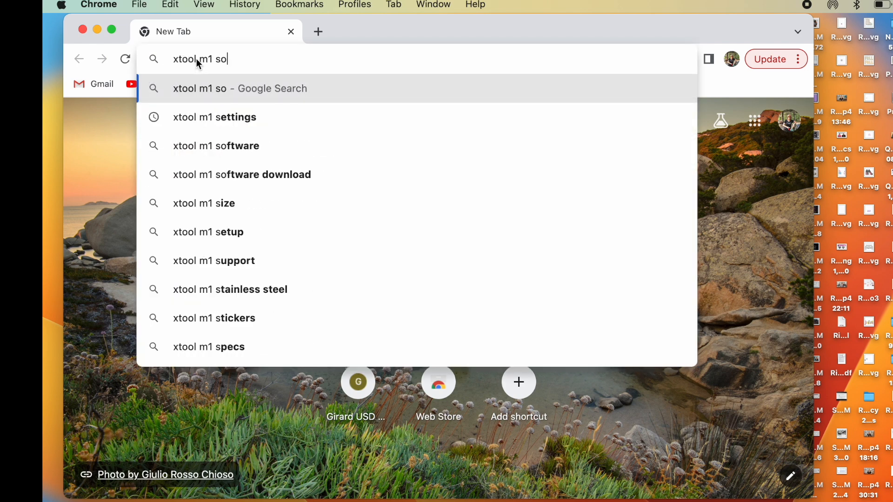
Search 'xtool m1 software' and open the xTool M1 support page and its XCS software article
key("Return")
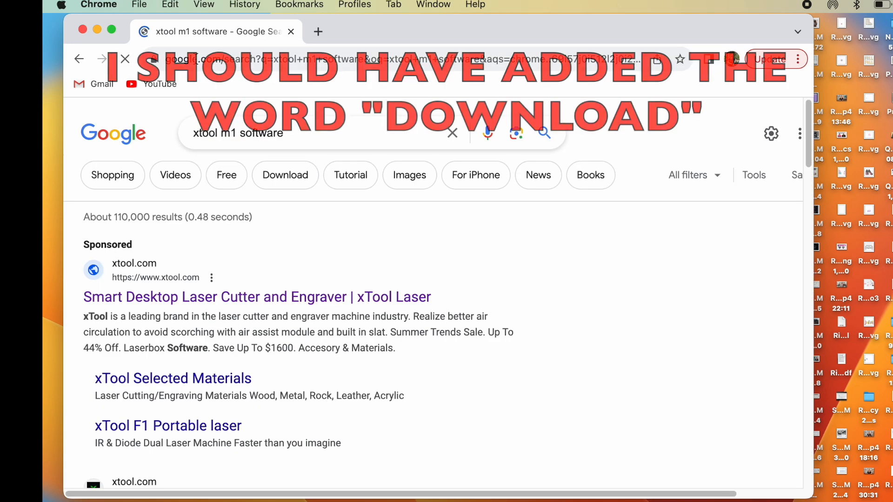
scroll(232, 306, "down", 5)
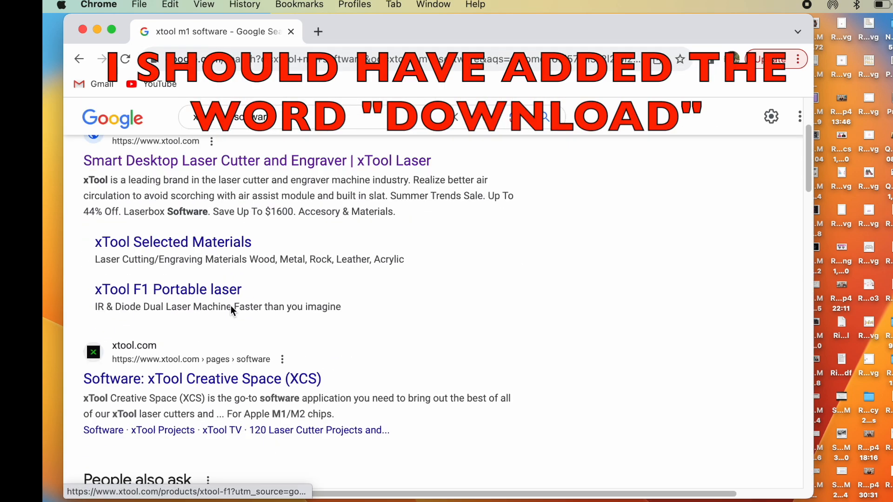
scroll(230, 306, "down", 3)
scroll(231, 306, "down", 4)
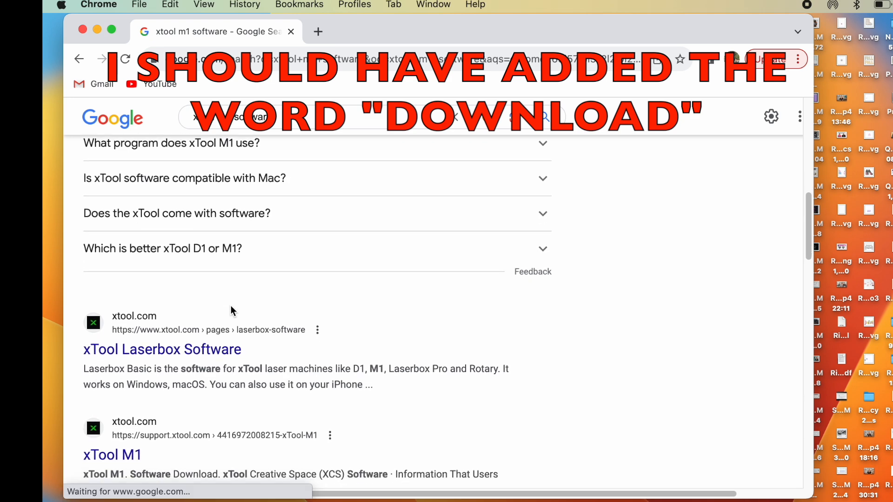
scroll(230, 306, "down", 3)
scroll(232, 311, "up", 2)
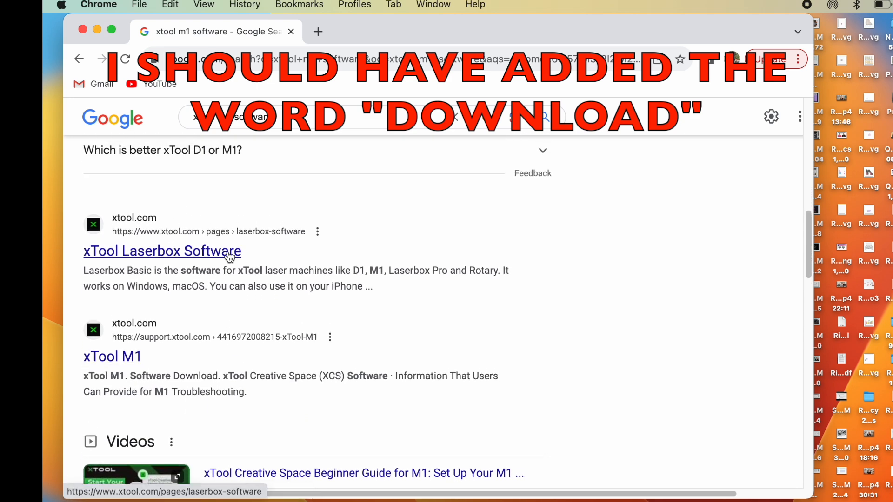
left_click(122, 358)
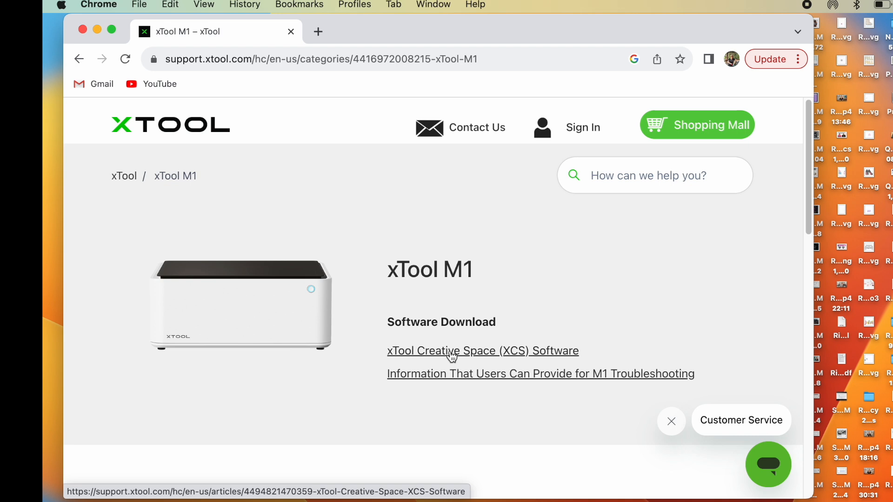
left_click(451, 356)
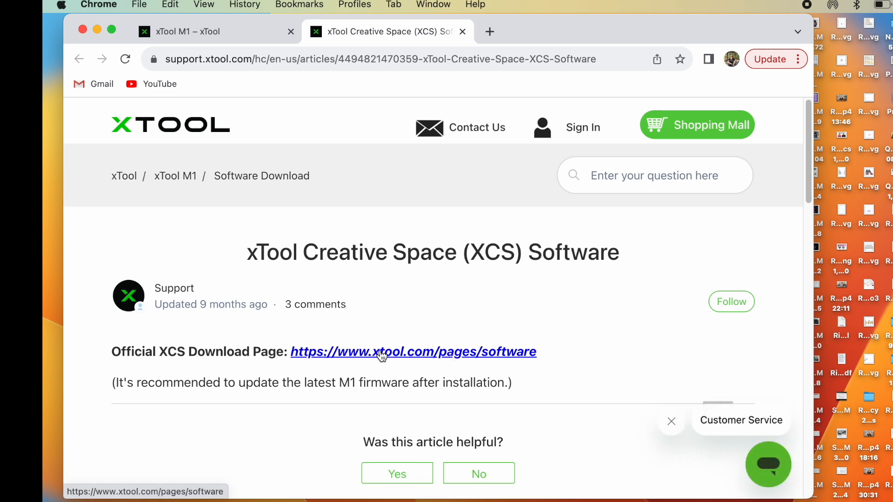
Open the official XCS download page, dismiss the sale and giveaway popups, and jump to the per-OS download cards
left_click(380, 355)
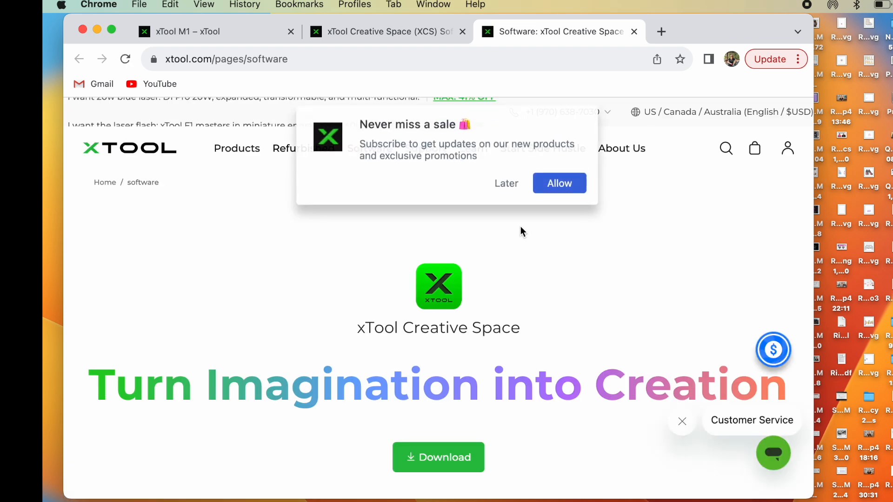
left_click(506, 184)
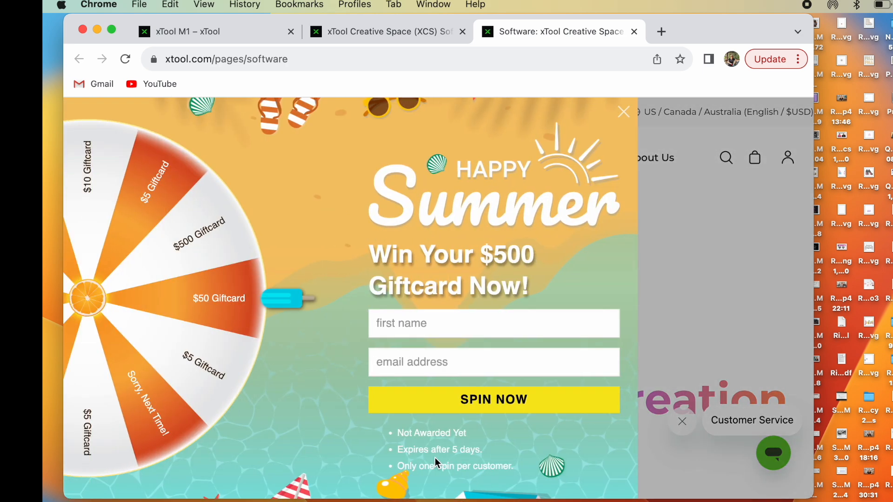
left_click(624, 112)
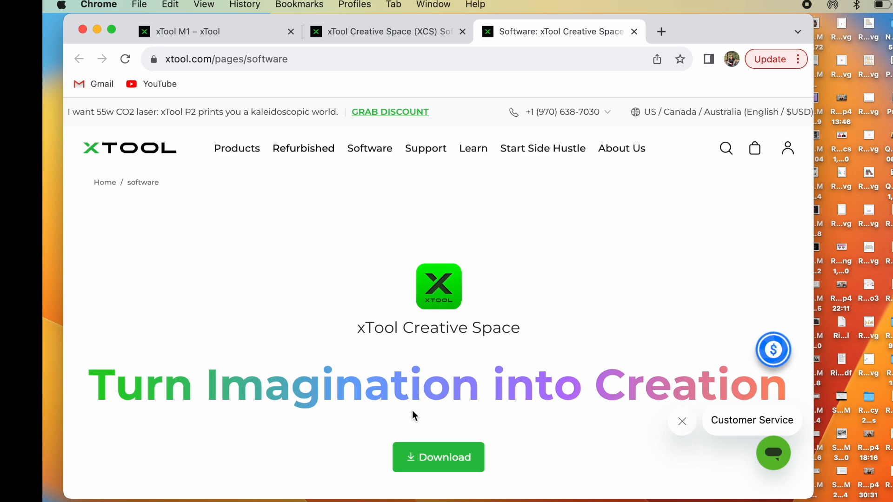
left_click(439, 457)
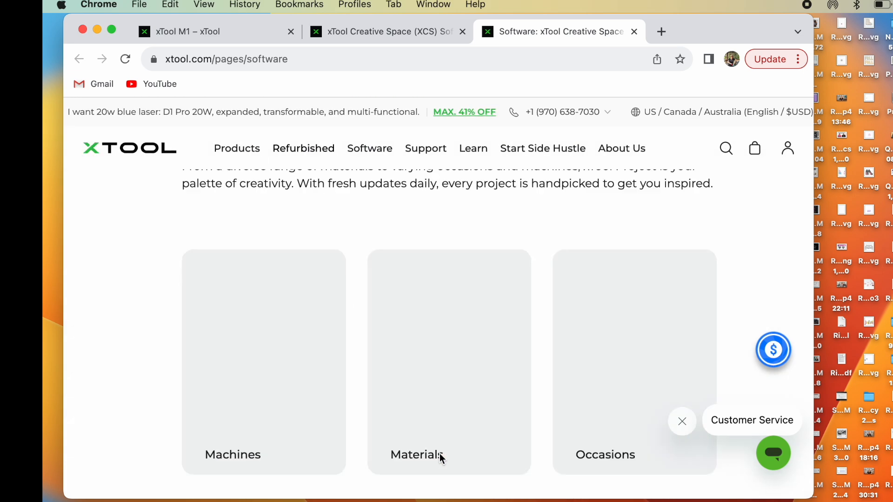
scroll(446, 380, "down", 5)
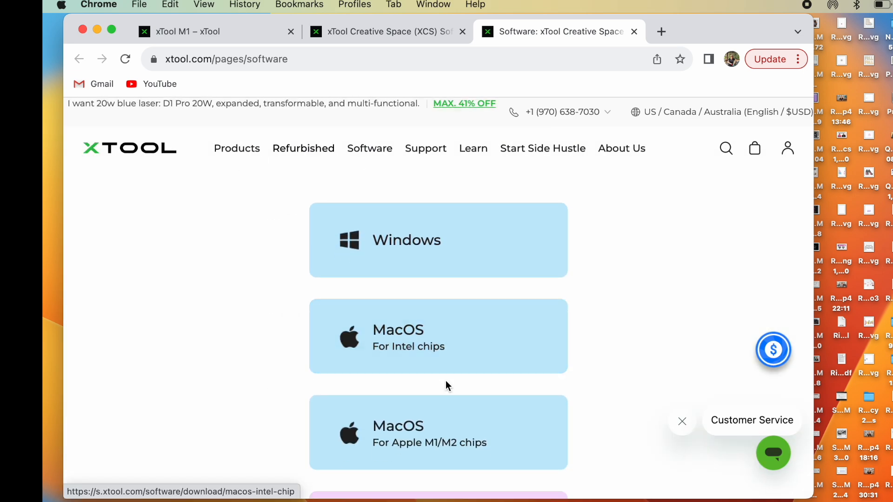
scroll(446, 380, "down", 4)
scroll(446, 380, "down", 3)
scroll(446, 380, "down", 3)
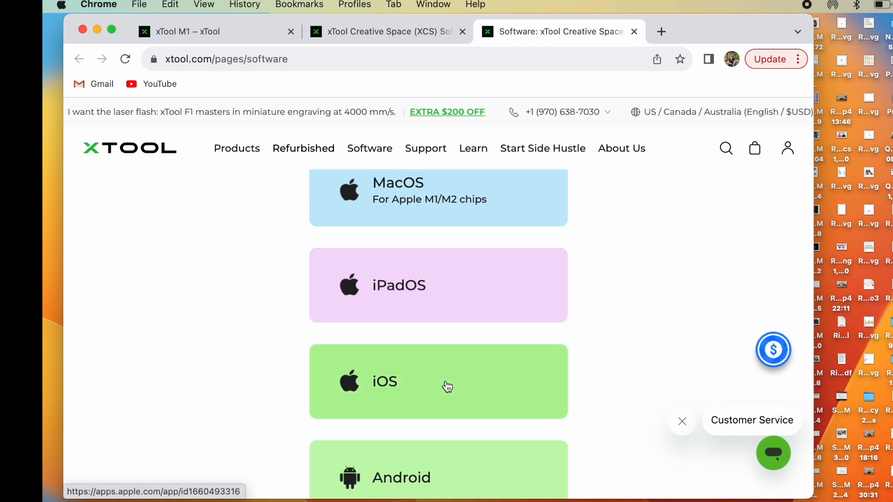
scroll(446, 380, "down", 2)
scroll(447, 387, "up", 3)
scroll(447, 387, "up", 2)
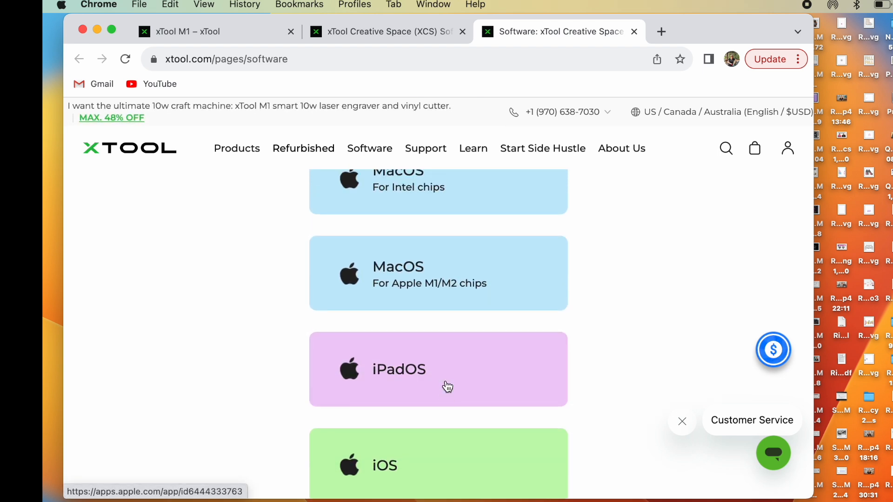
scroll(447, 387, "up", 2)
scroll(447, 386, "up", 2)
scroll(454, 279, "up", 1)
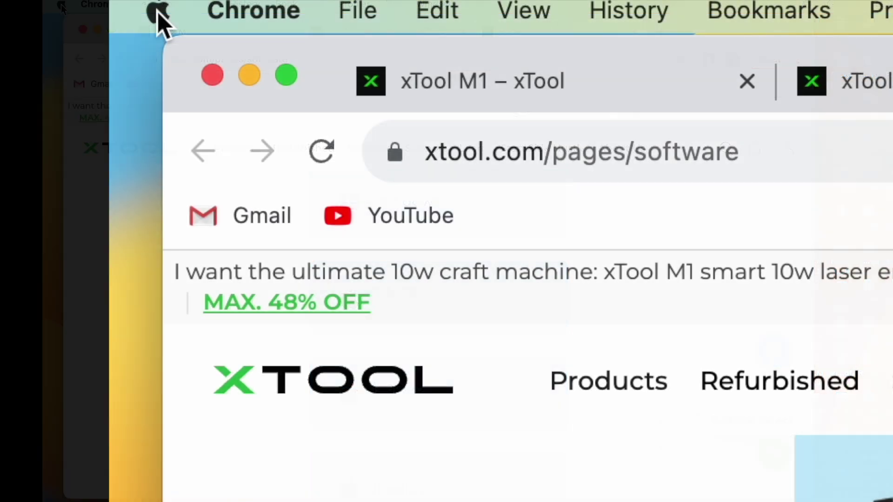
Check About This Mac to confirm the Mac has an Apple M2 chip
left_click(61, 6)
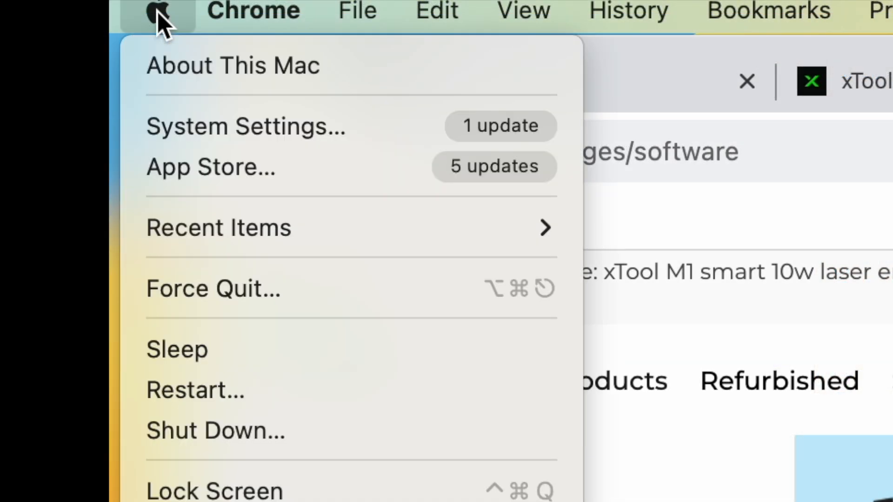
left_click(201, 78)
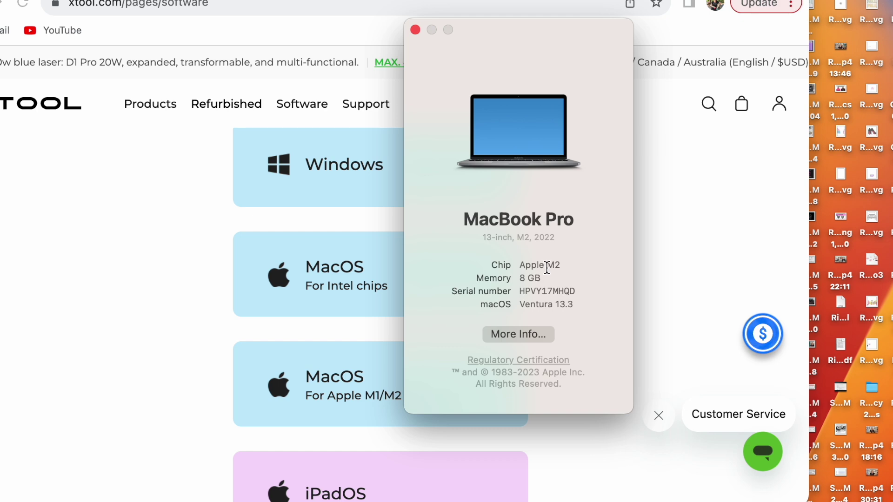
left_click(416, 31)
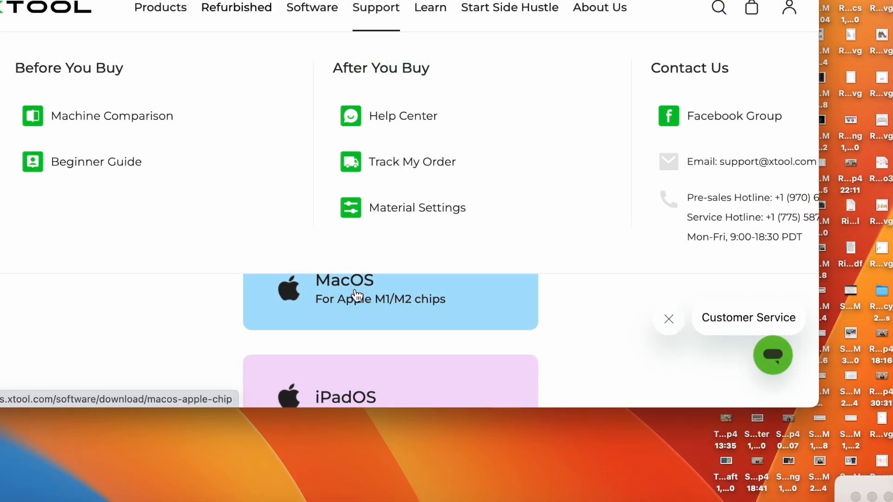
Download the XCS version for Apple M1/M2 chips and show it in the Downloads folder
left_click(358, 295)
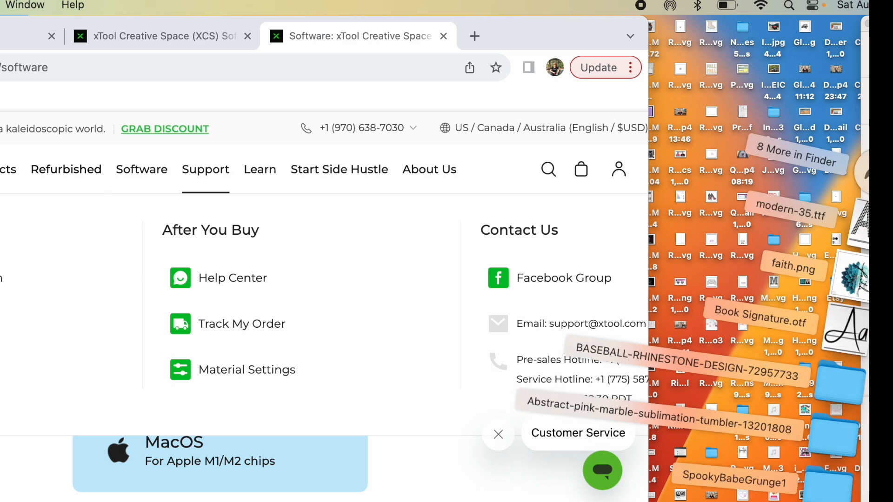
left_click(864, 173)
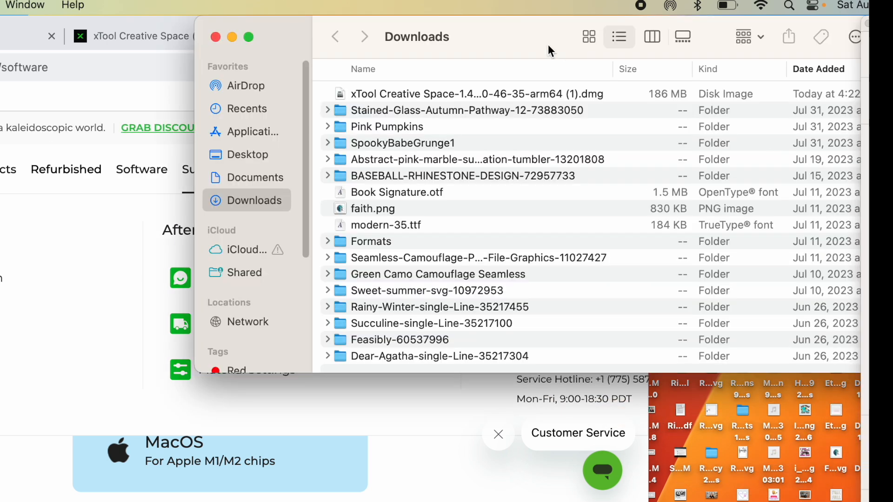
Open the xTool Creative Space disk image and drag the app into Applications
left_click(401, 93)
double_click(402, 93)
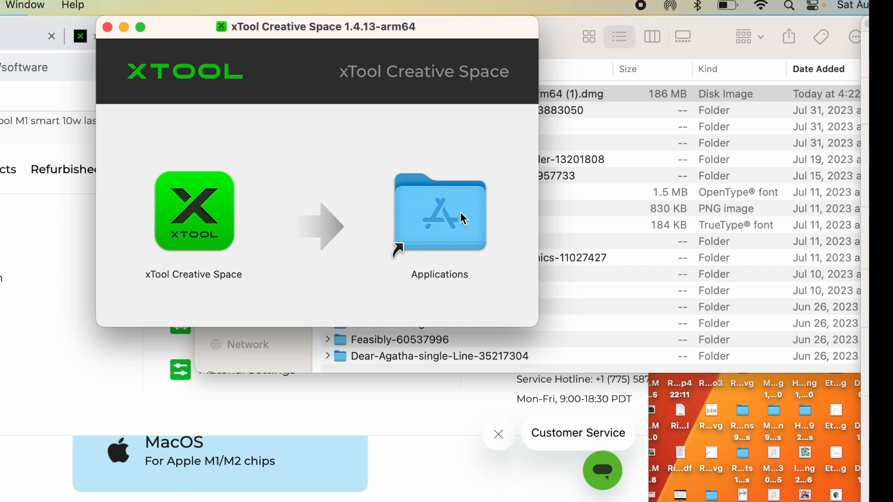
left_click_drag(182, 200, 422, 231)
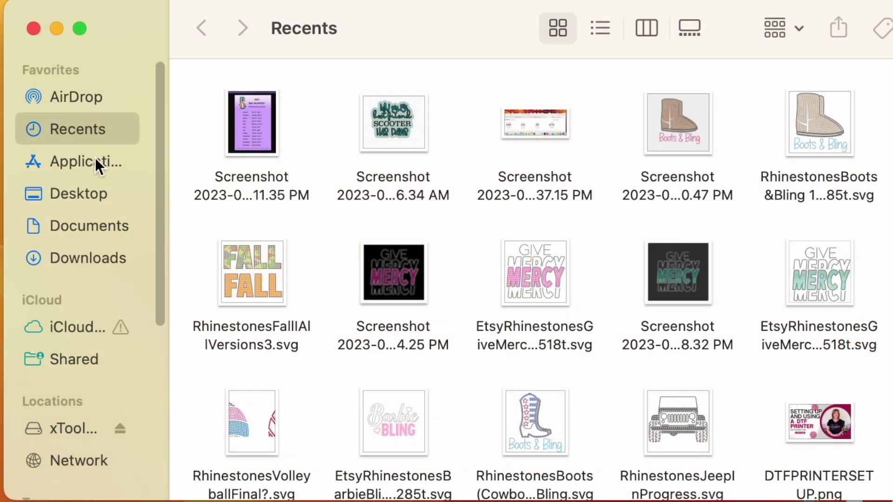
Launch xTool Creative Space from Applications, confirming the internet-download warning
left_click(95, 158)
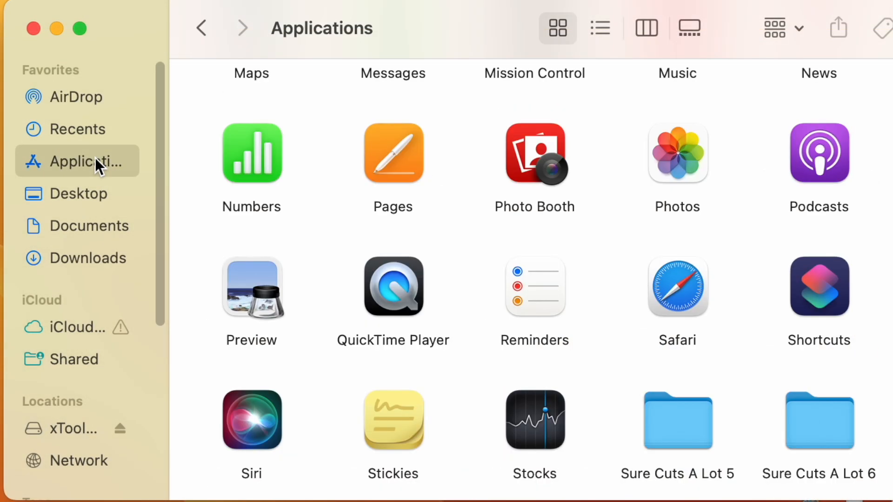
scroll(473, 316, "down", 8)
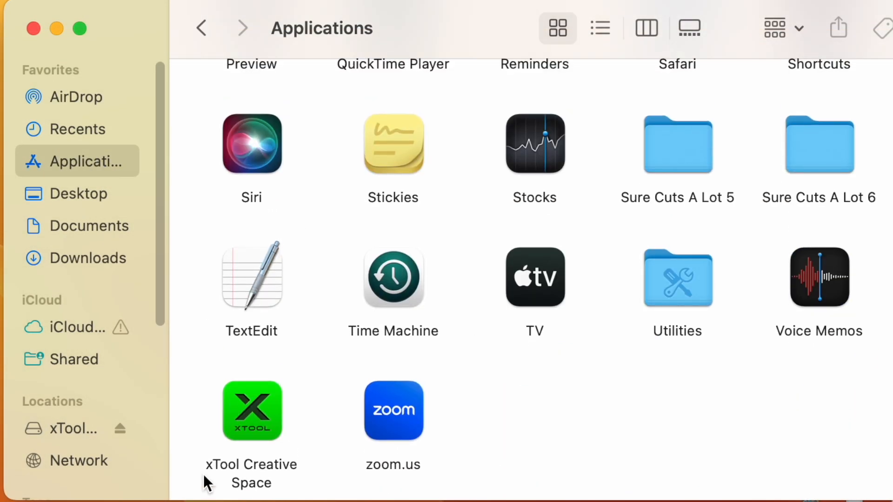
double_click(261, 410)
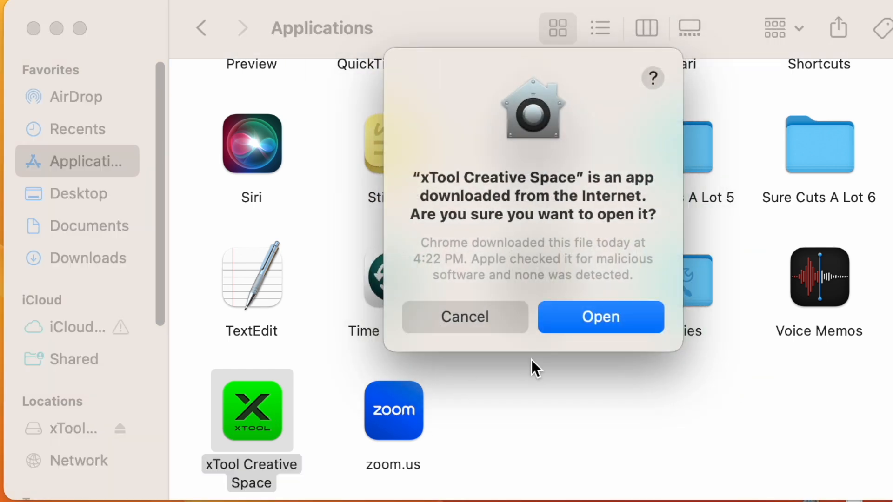
left_click(601, 317)
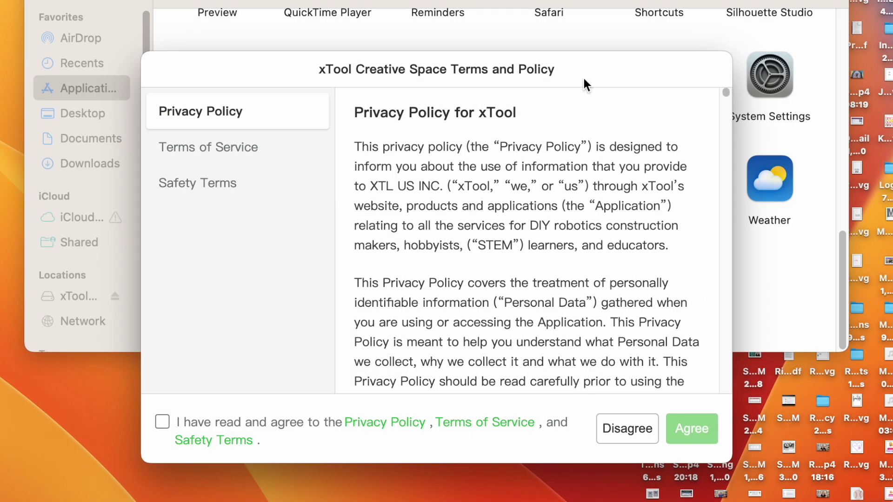
triple_click(584, 79)
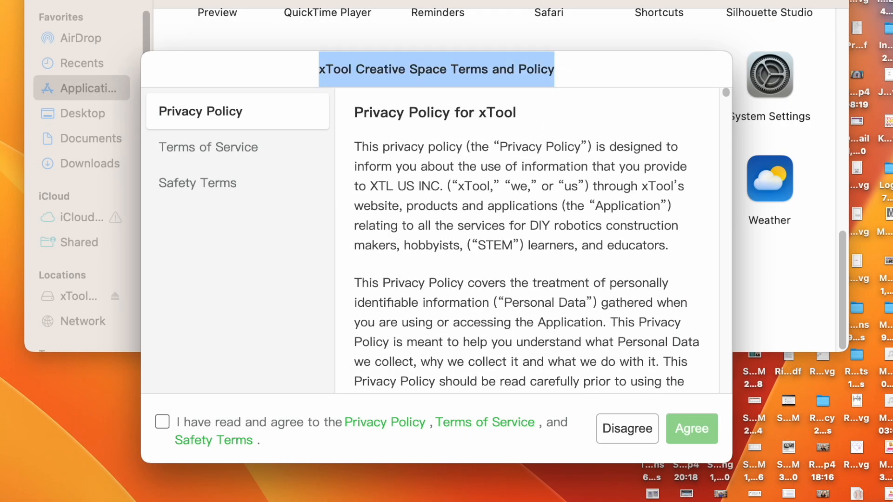
scroll(473, 239, "down", 4)
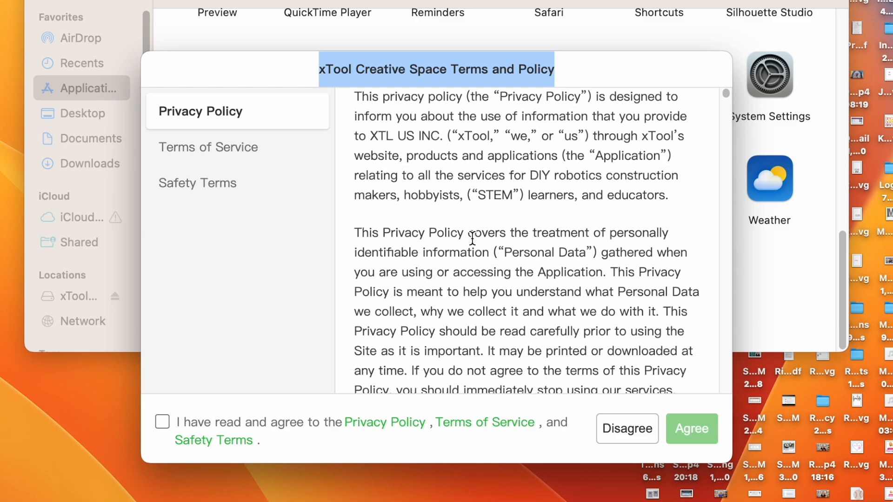
scroll(472, 239, "down", 5)
scroll(472, 240, "down", 5)
scroll(473, 240, "down", 5)
scroll(473, 239, "down", 5)
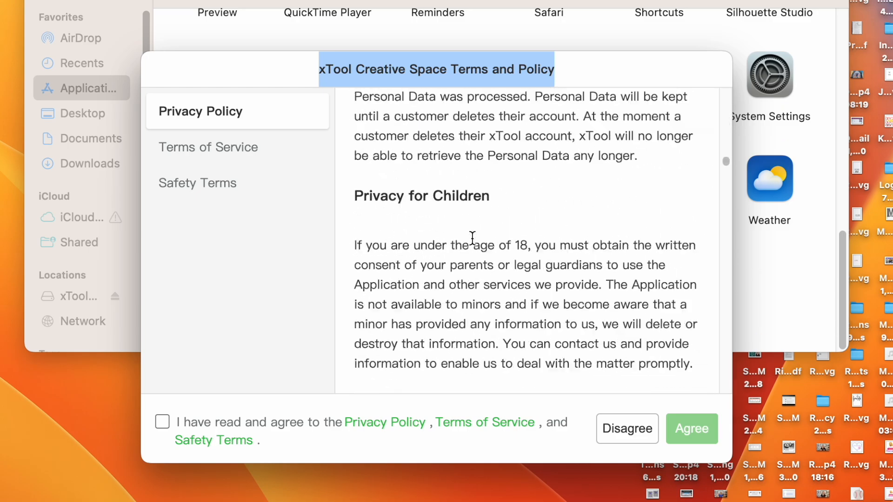
scroll(472, 239, "down", 5)
scroll(472, 240, "down", 5)
scroll(472, 239, "down", 5)
scroll(472, 238, "down", 5)
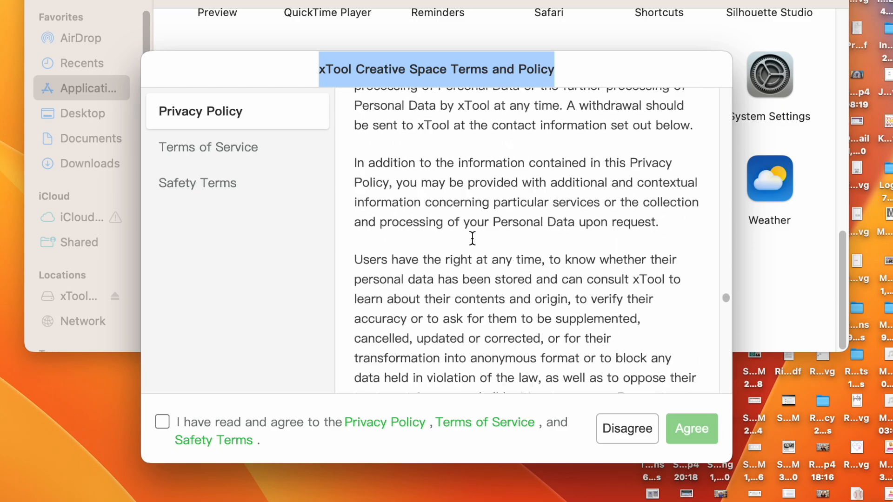
scroll(473, 237, "down", 5)
scroll(472, 237, "down", 5)
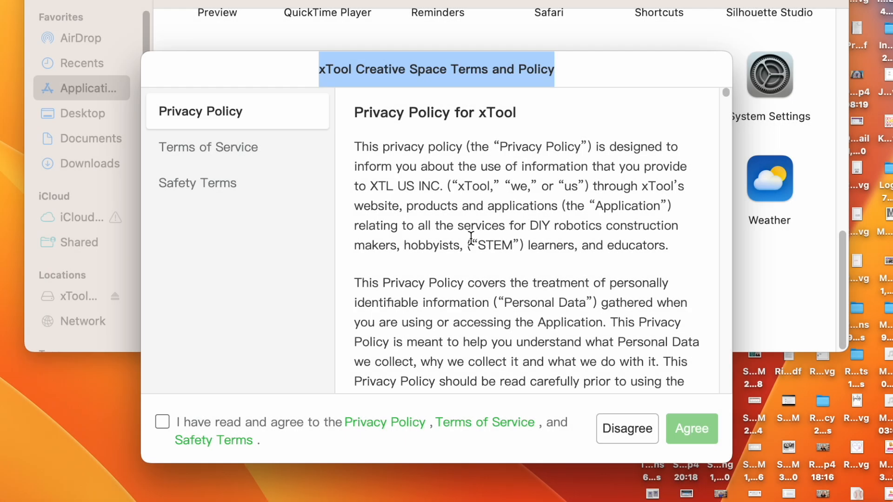
Agree to the privacy, service and safety terms so the app finishes launching
left_click(161, 422)
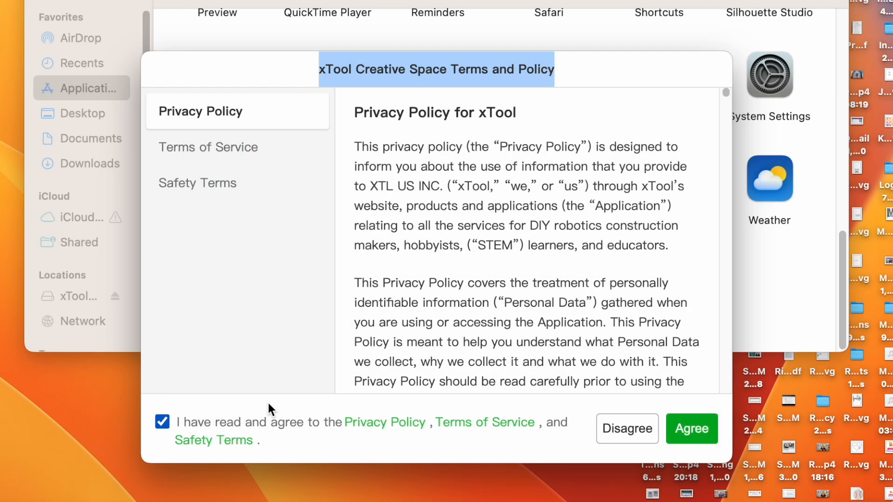
left_click(697, 431)
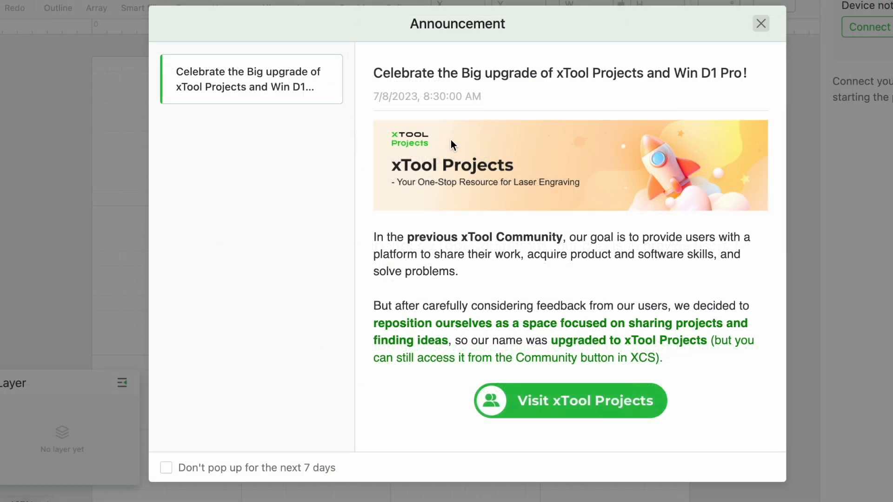
Stop the announcement for 7 days, visit xTool Projects, close the extra Chrome tabs and window, and dismiss the announcement
left_click(165, 467)
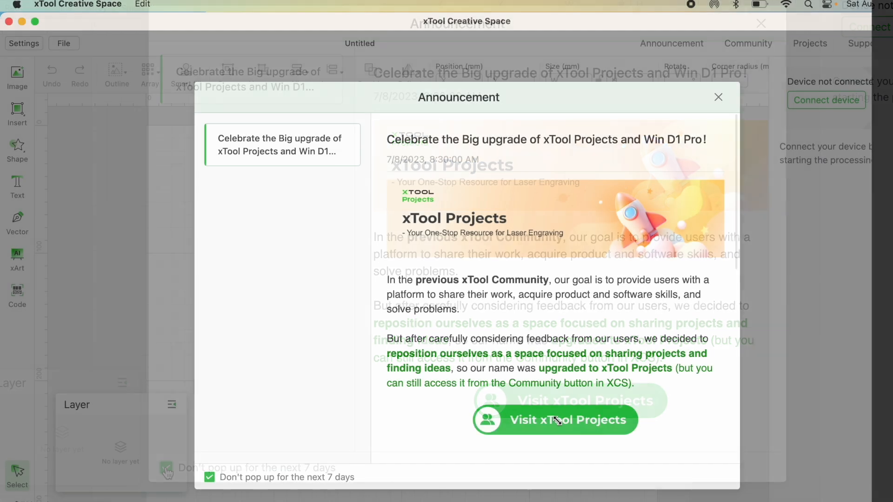
left_click(557, 419)
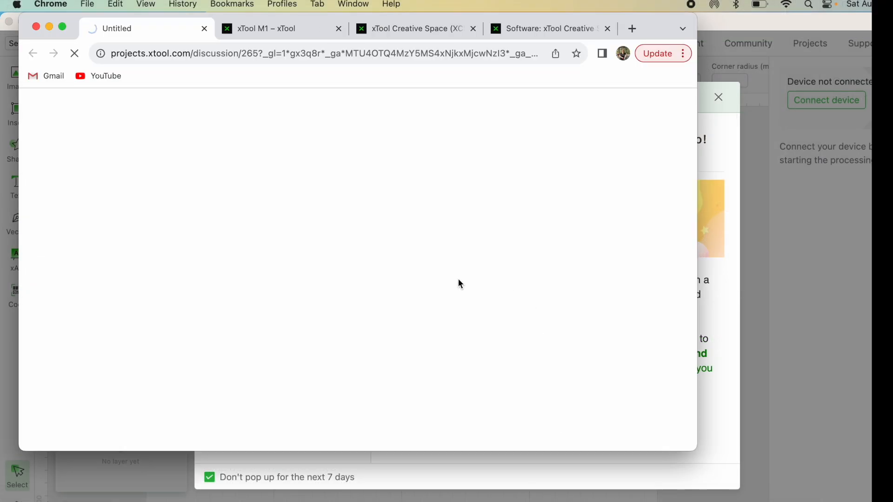
scroll(430, 291, "down", 8)
scroll(430, 292, "down", 8)
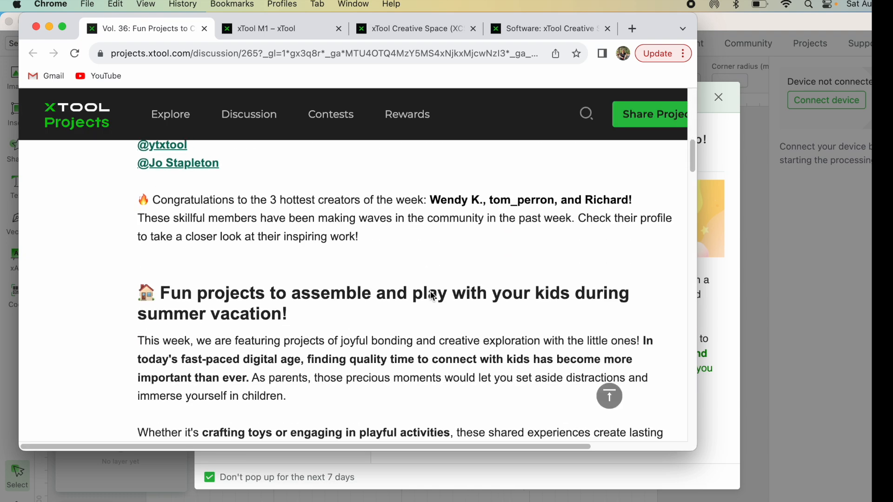
scroll(430, 291, "down", 6)
scroll(429, 292, "down", 10)
scroll(430, 291, "down", 4)
scroll(430, 291, "down", 8)
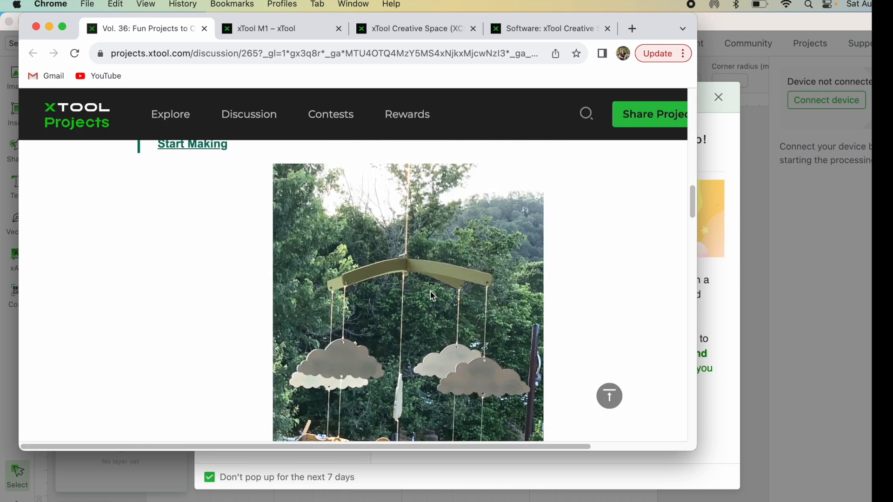
scroll(429, 291, "down", 6)
scroll(430, 291, "down", 6)
scroll(430, 291, "down", 6)
scroll(430, 291, "down", 4)
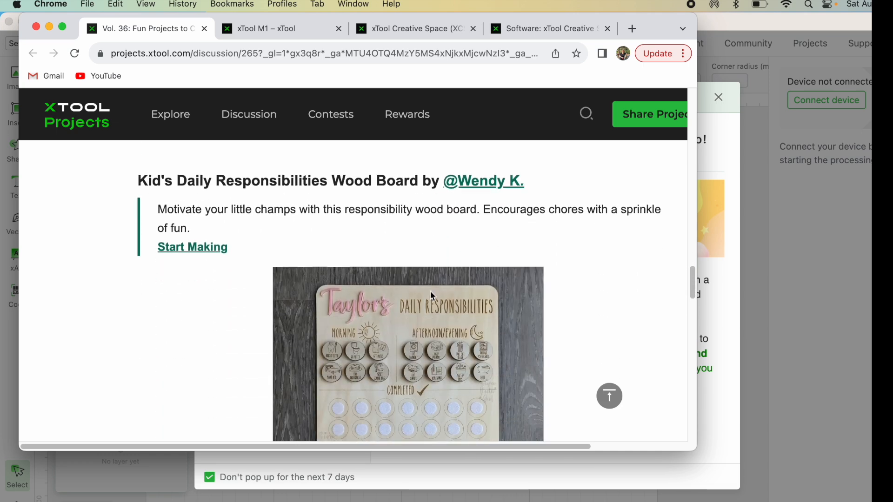
scroll(430, 295, "down", 5)
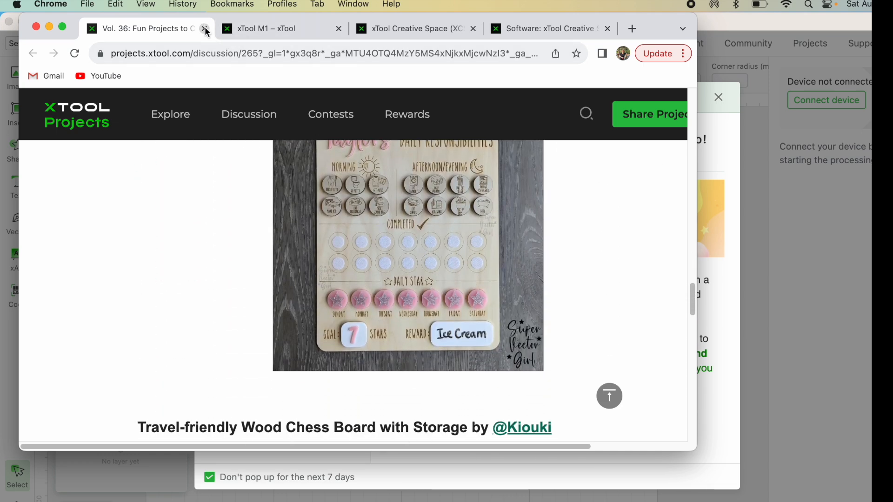
left_click(205, 29)
left_click(482, 28)
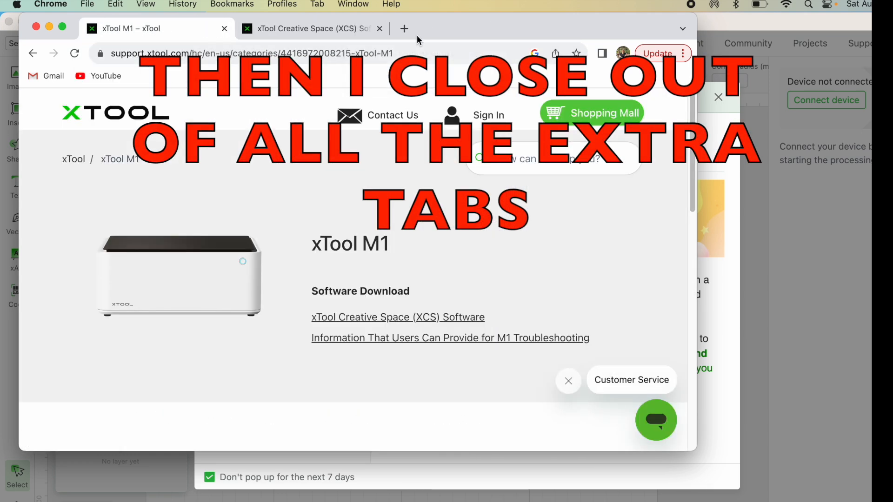
left_click(314, 27)
left_click(37, 28)
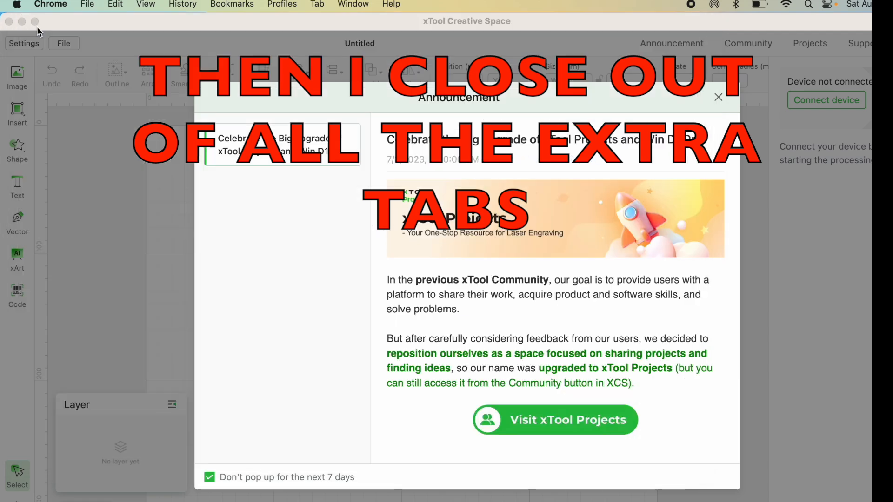
left_click(719, 97)
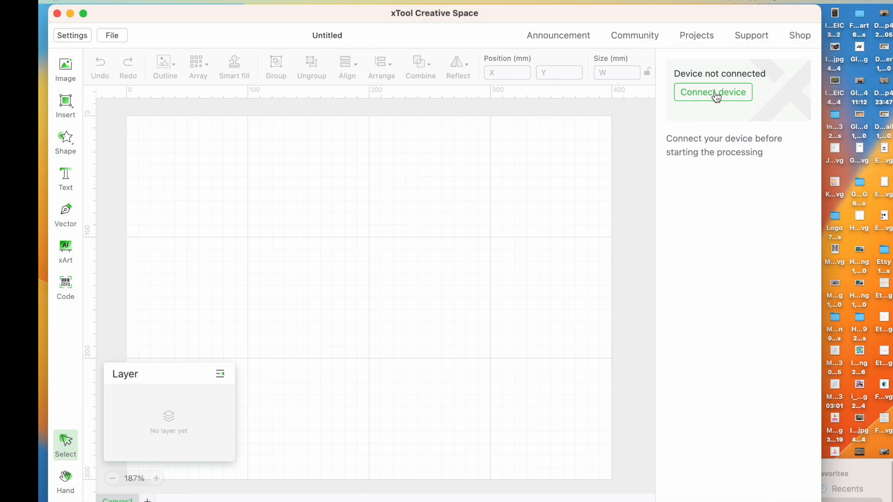
Bring up the Connect device dialog on the USB tab, which finds no machine yet
left_click(716, 96)
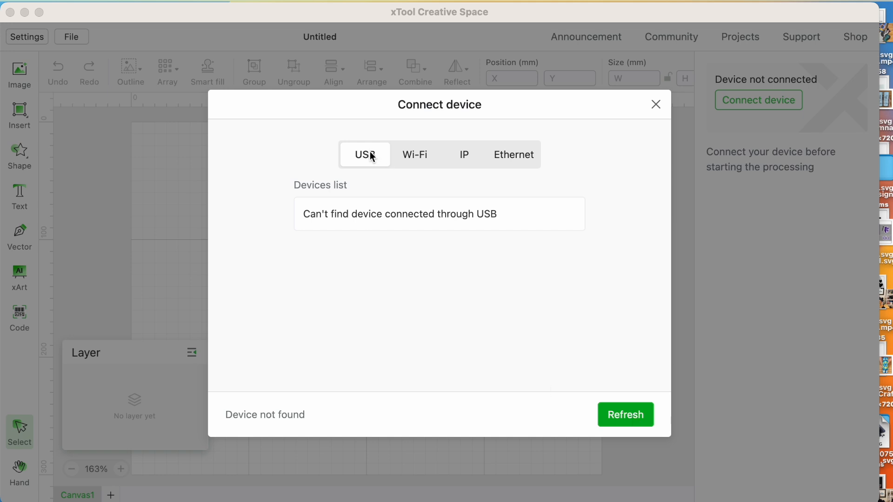
Refresh the USB device list and connect to the xTool_M1
left_click(627, 415)
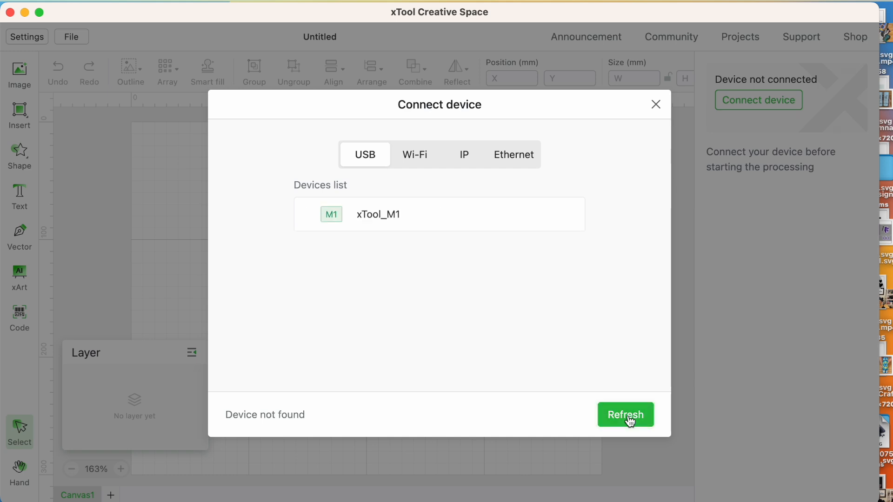
left_click(375, 218)
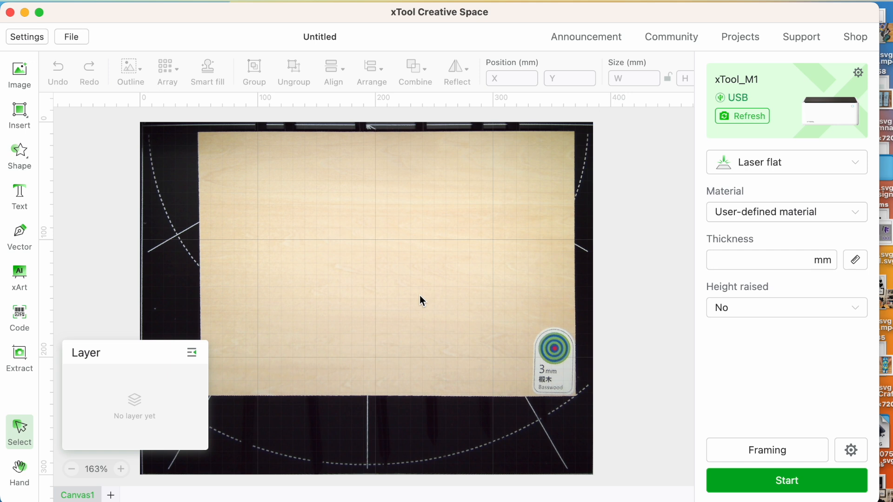
Keep Laser flat mode, choose 3mm Basswood Plywood A4 material and Triangular prism height raised
left_click(801, 165)
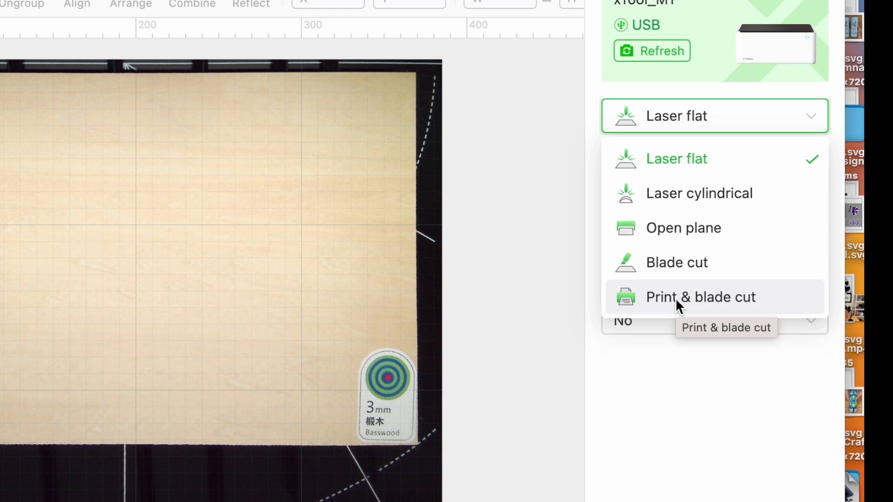
left_click(683, 114)
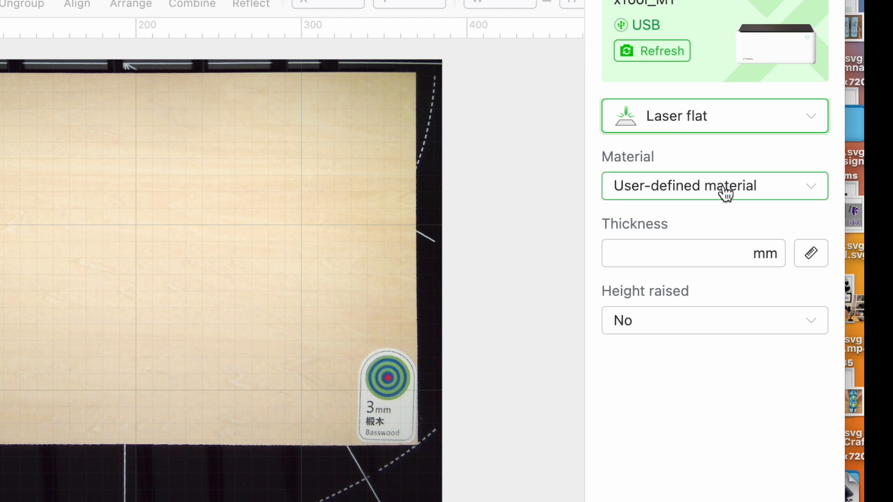
left_click(726, 185)
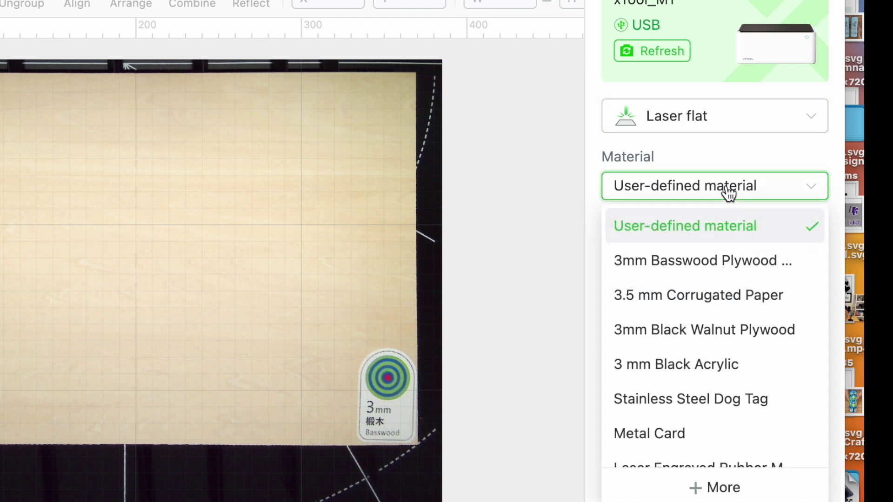
left_click(706, 268)
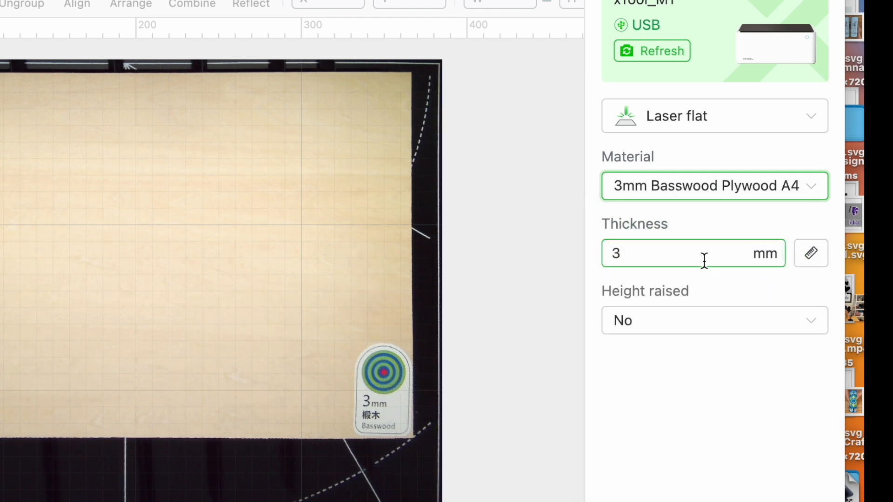
left_click(815, 325)
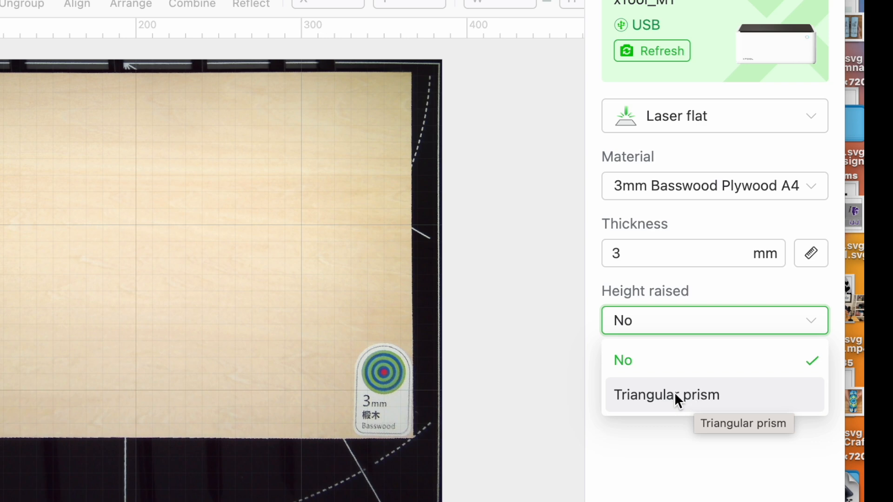
left_click(674, 392)
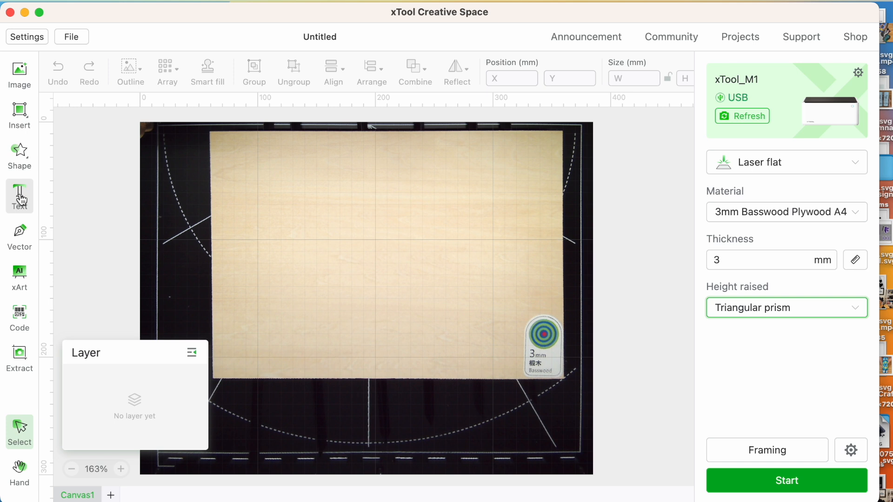
Add a HELLO text object on the basswood, remove an extra one, and select its word for replacement
left_click(20, 197)
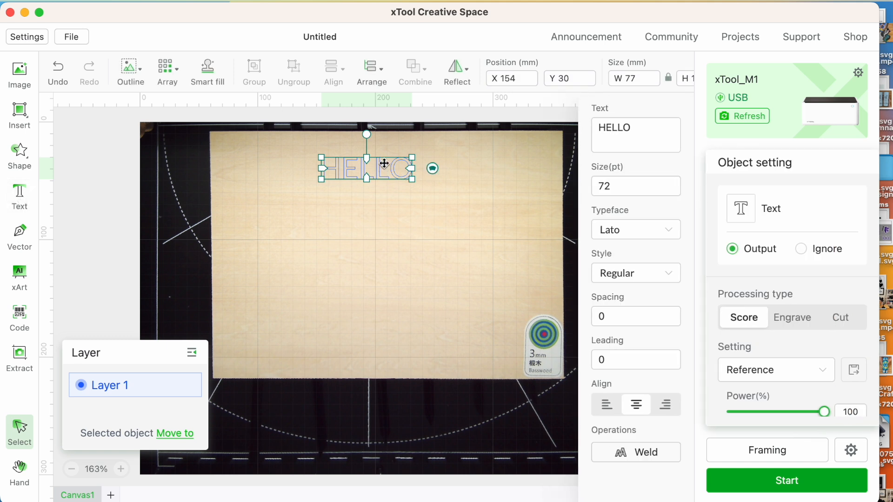
left_click_drag(381, 168, 372, 202)
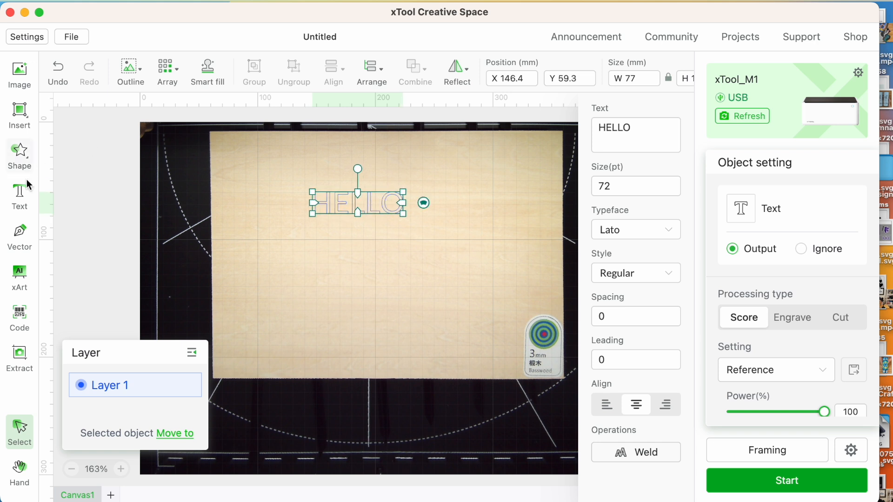
left_click(19, 197)
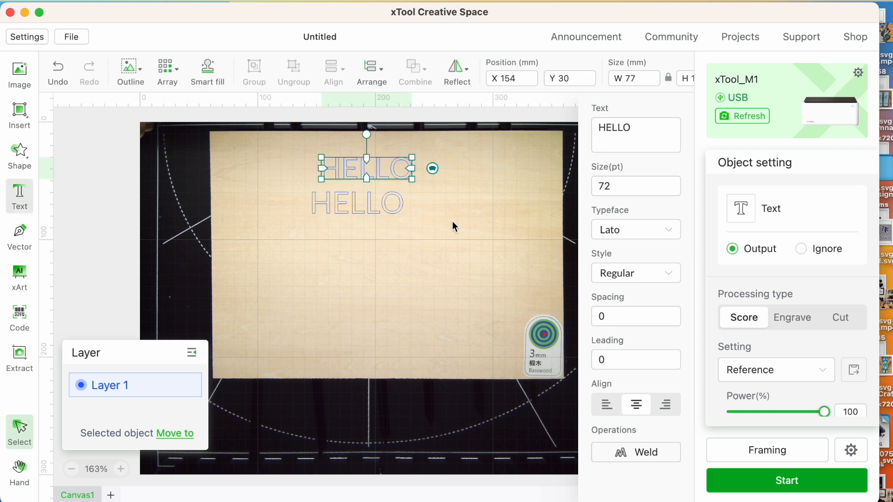
key("Delete")
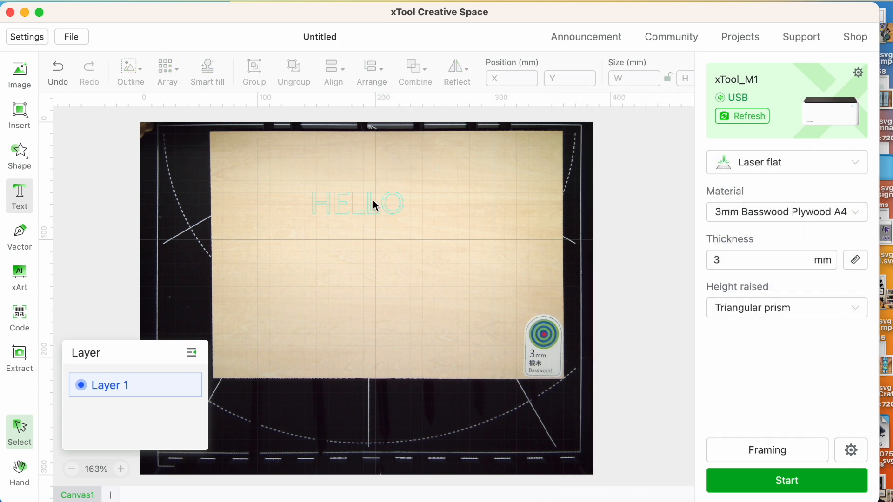
left_click(362, 207)
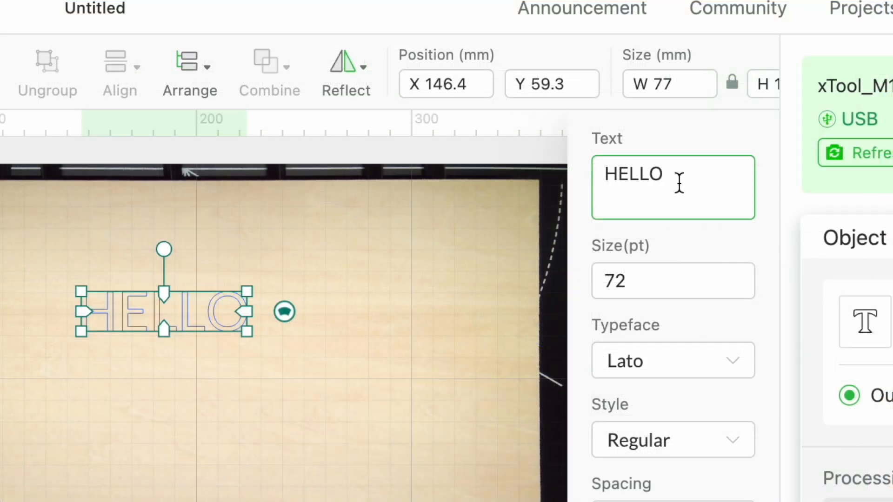
left_click_drag(700, 175, 612, 164)
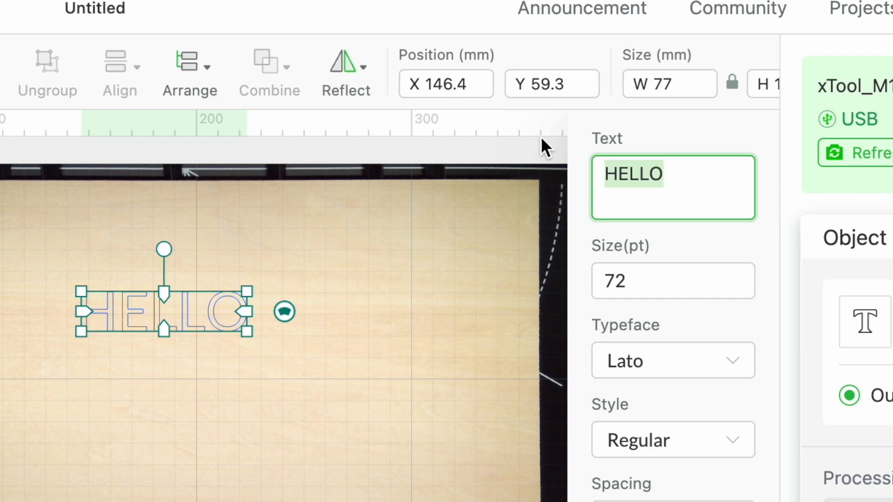
type("E")
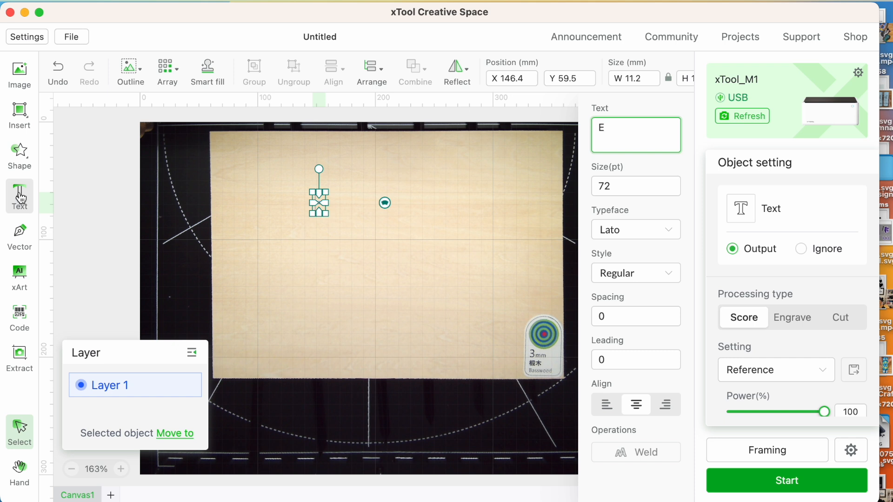
Add text objects with placeholders replaced by S and C, and line the letters up in one column
left_click(19, 197)
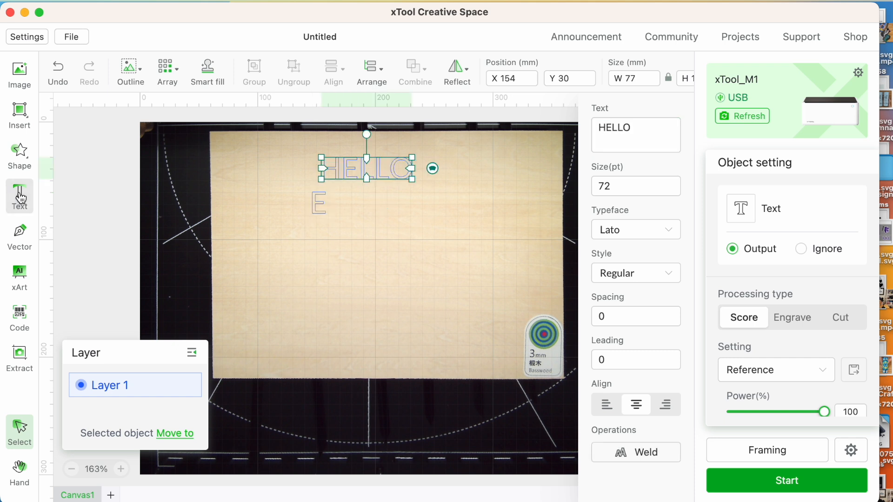
left_click(659, 127)
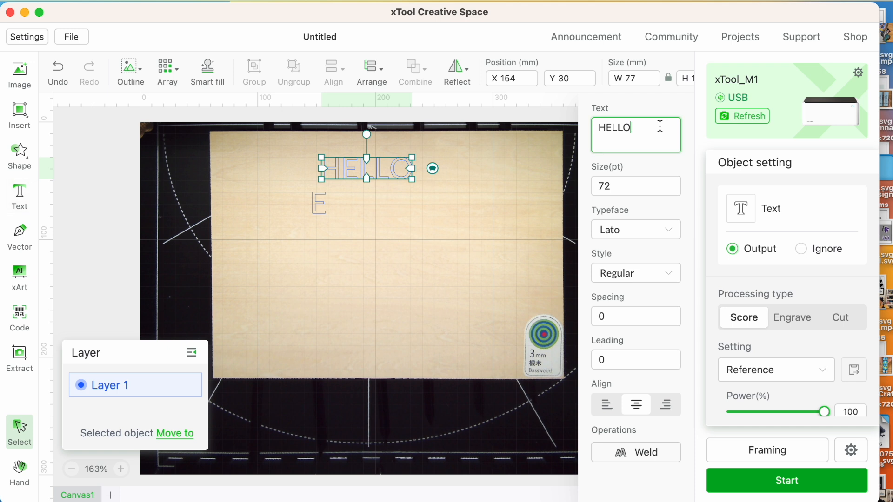
key("BackSpace")
key("BackSpace")
key("BackSpace")
key("BackSpace")
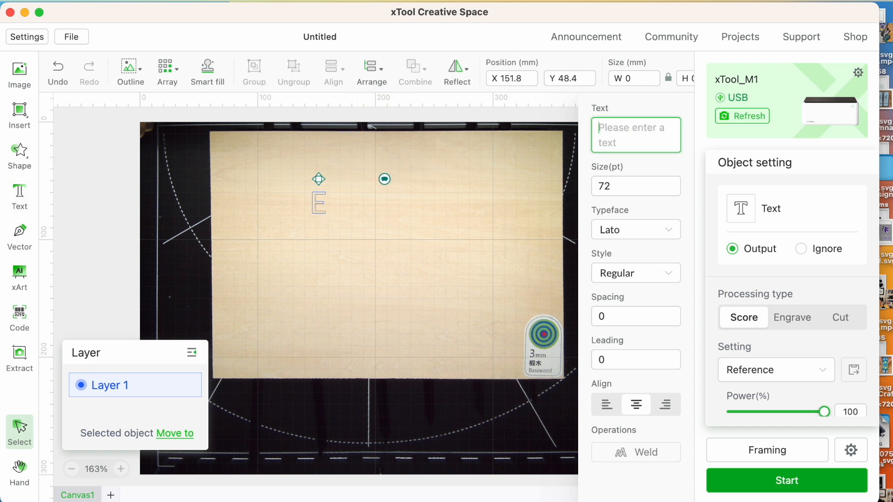
type("S")
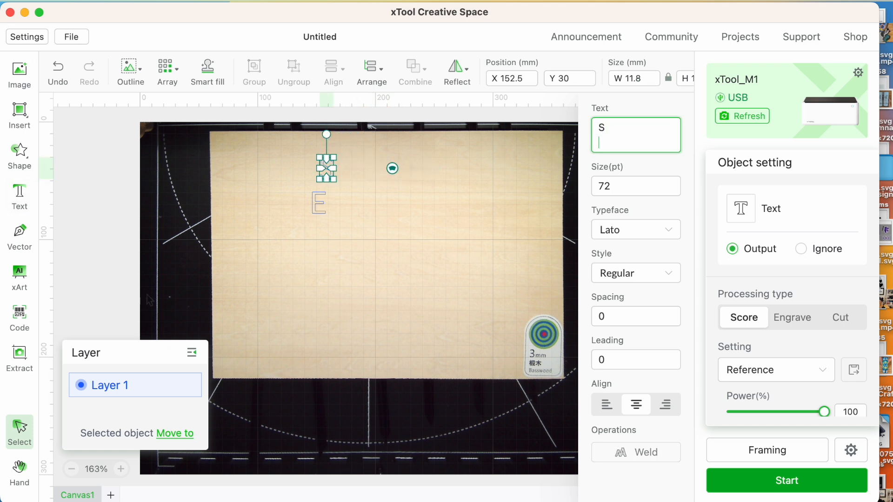
left_click(19, 198)
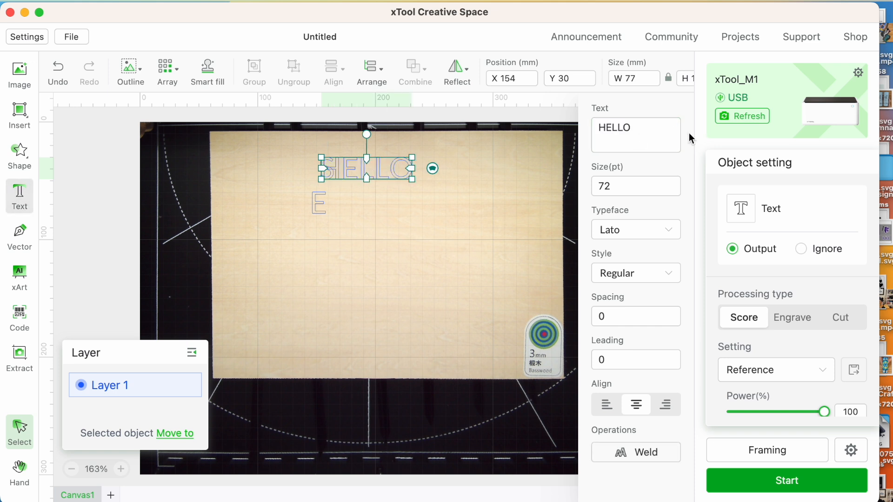
left_click(649, 128)
key("super+a")
type("C")
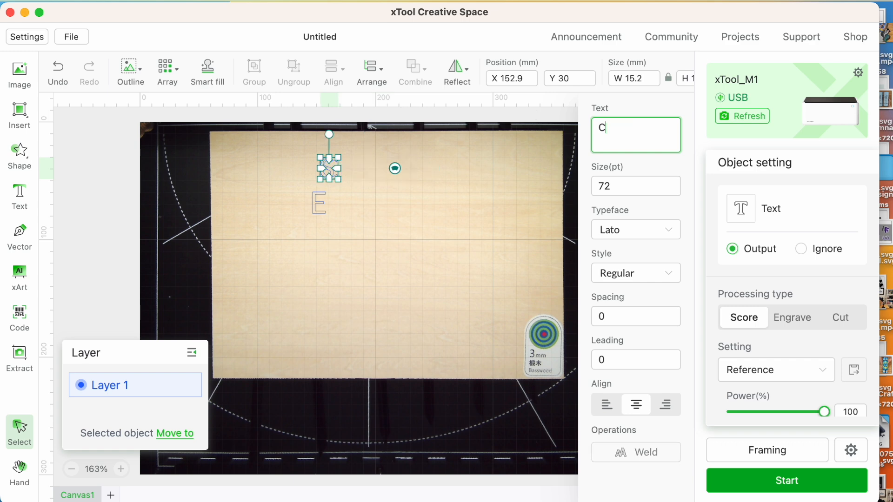
left_click(509, 194)
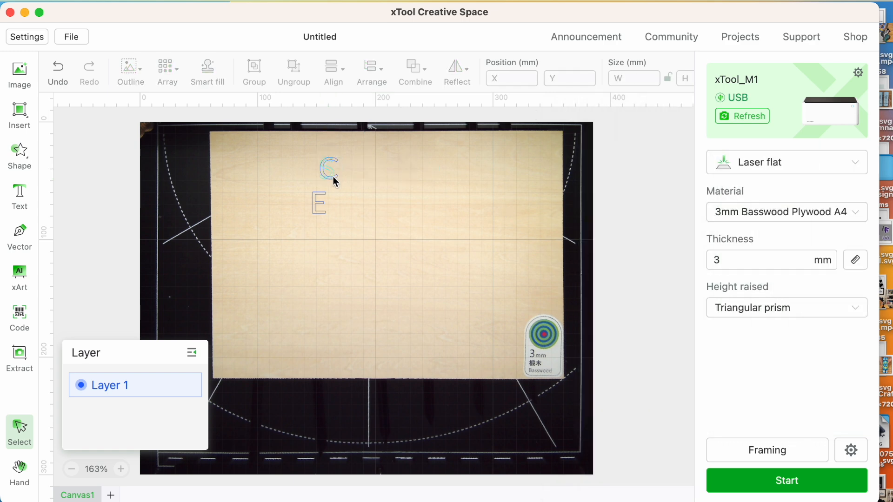
key("super+v")
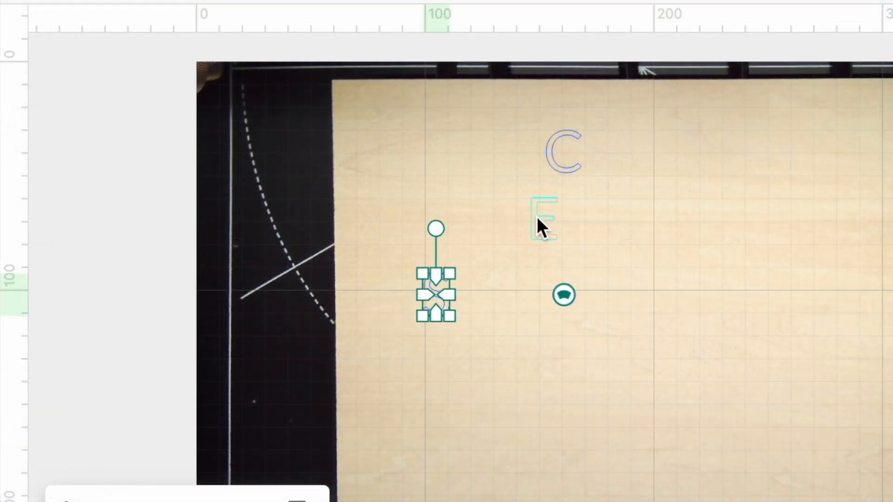
mouse_move(545, 226)
left_mouse_down()
mouse_move(437, 209)
mouse_move(489, 279)
mouse_move(431, 248)
left_mouse_up()
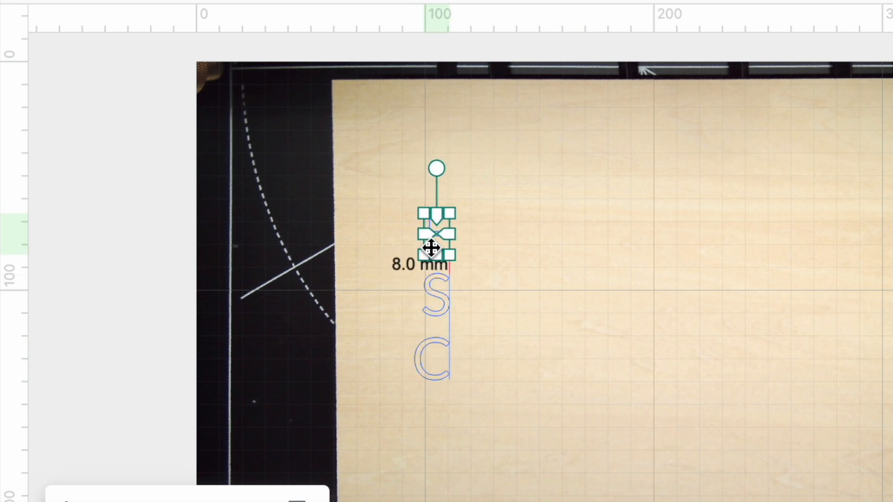
Gather E, S and C into a column, move it toward the top-left and enlarge it
left_click_drag(383, 167, 525, 483)
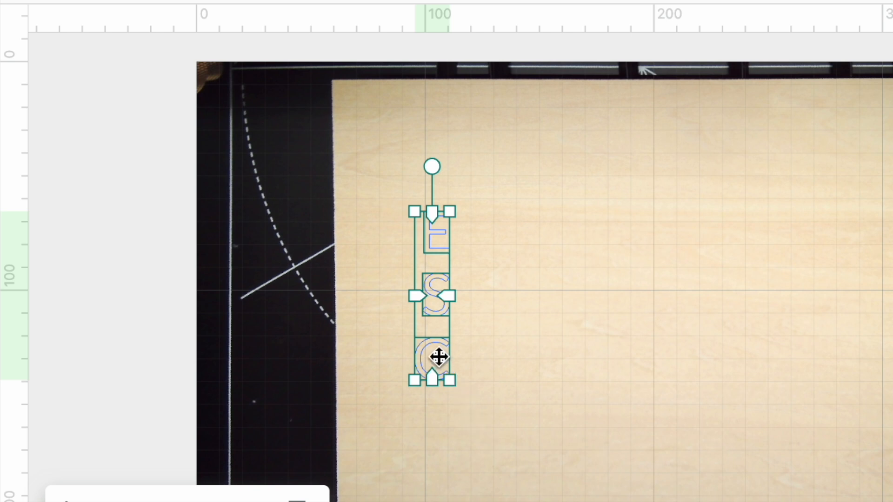
left_click_drag(438, 358, 385, 244)
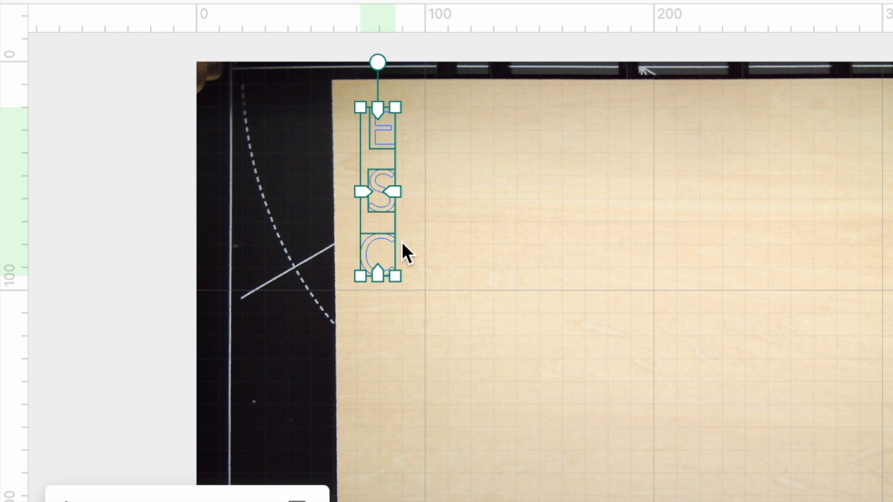
left_click_drag(397, 276, 410, 290)
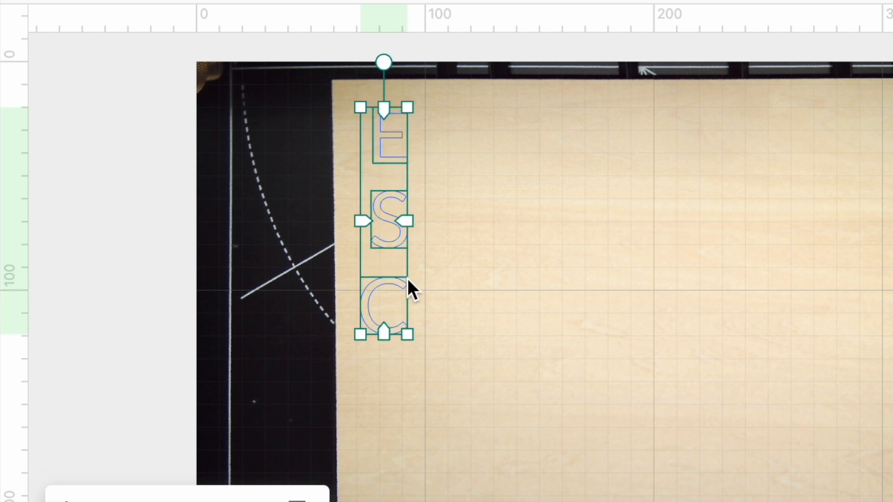
left_click_drag(408, 223, 414, 223)
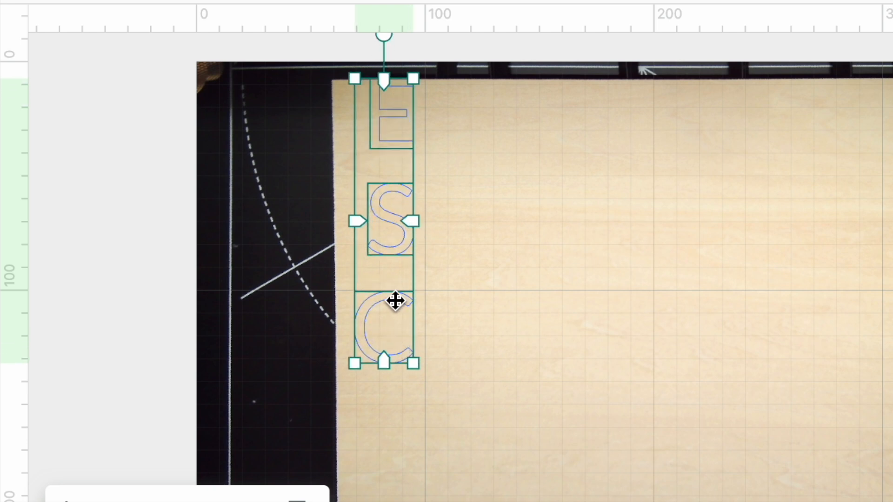
left_click_drag(398, 307, 391, 329)
left_click(442, 345)
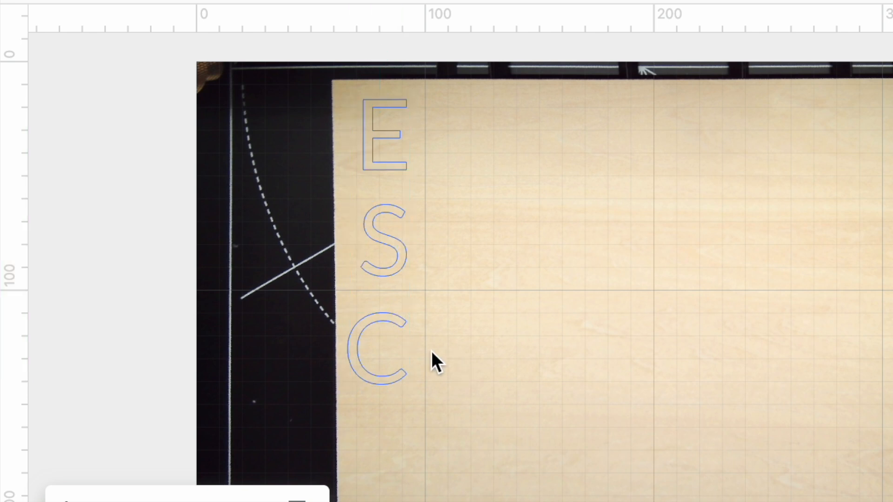
Move the S up beneath the E and the C up beneath the S for even spacing
left_click(389, 271)
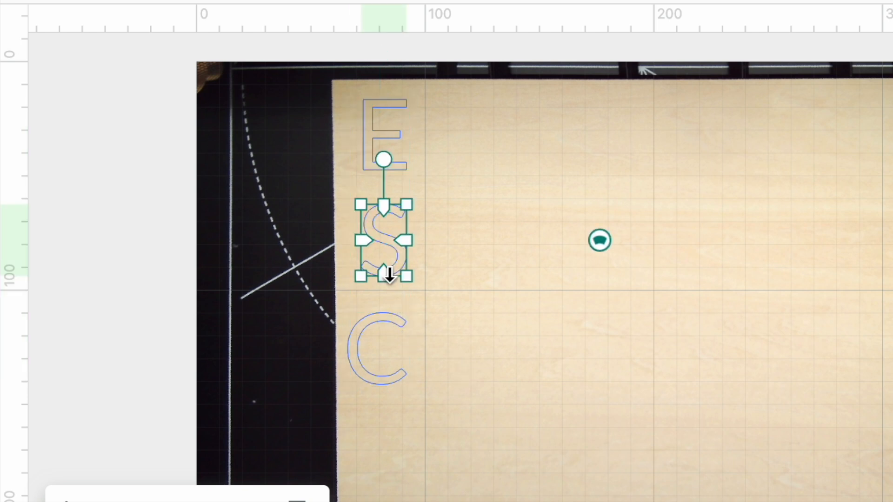
left_click_drag(394, 251, 394, 231)
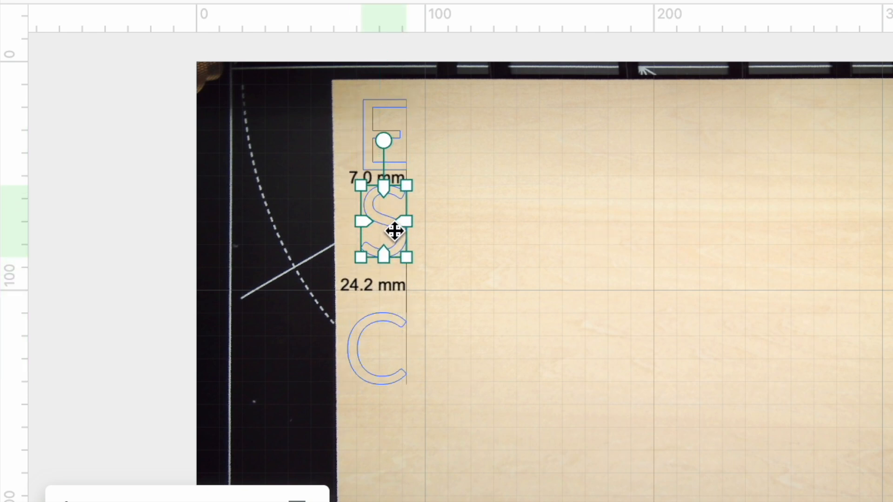
left_click_drag(398, 338, 401, 288)
left_click(501, 441)
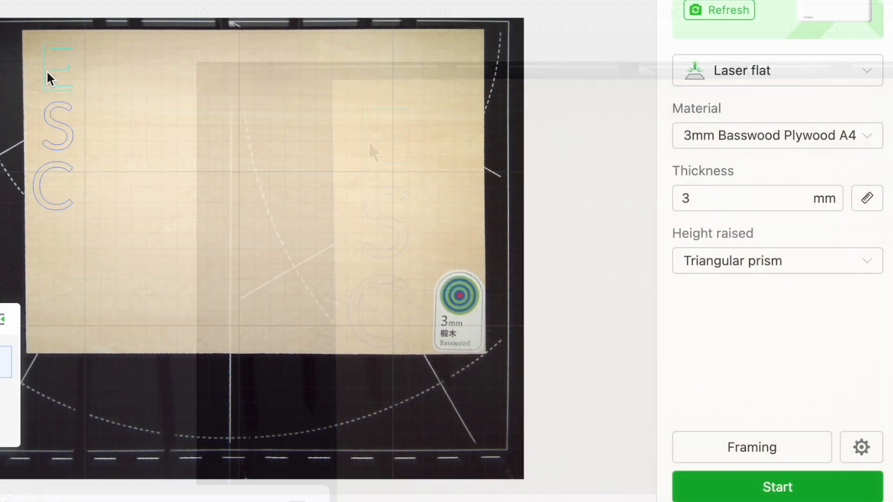
Set the E letter's processing type to Engrave, leaving its font size unchanged
left_click(47, 71)
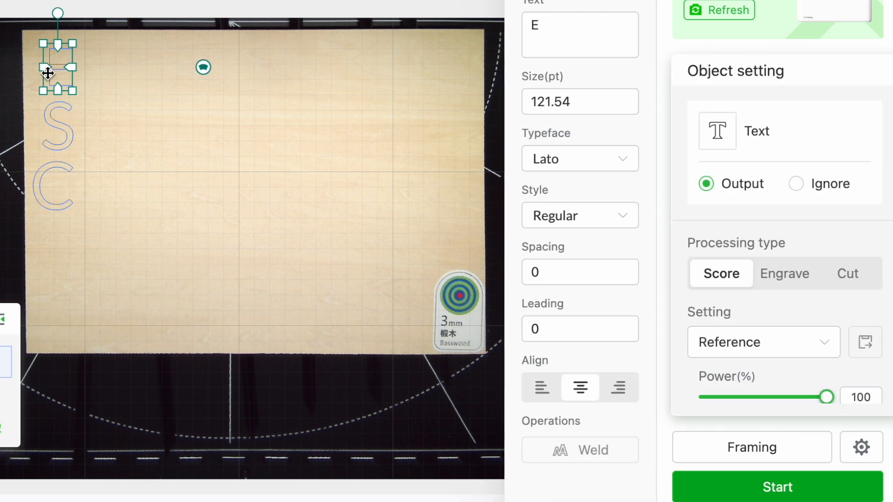
left_click(528, 104)
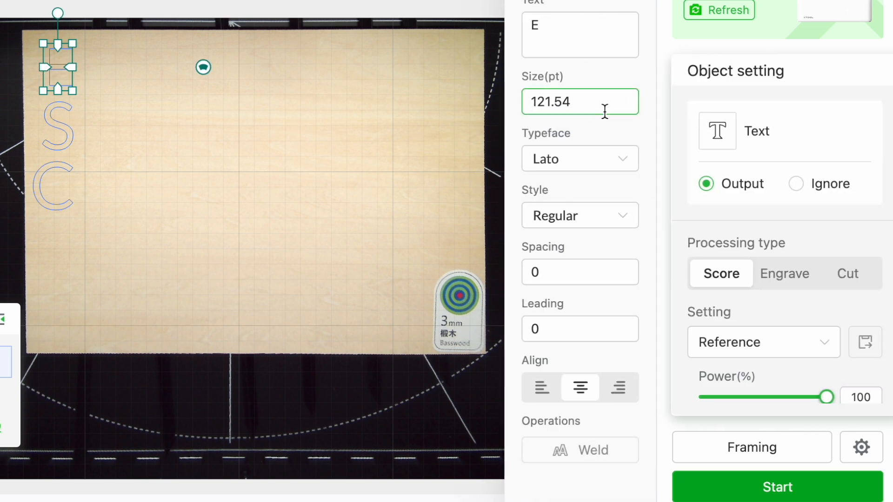
left_click(731, 237)
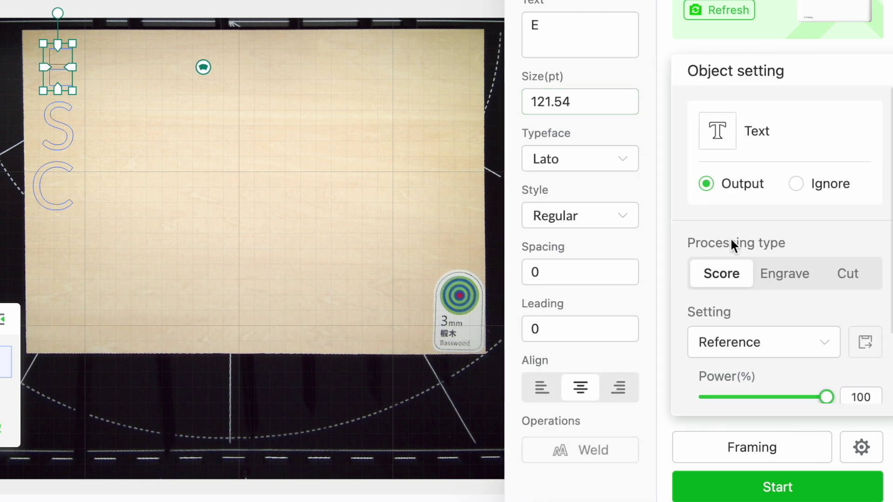
left_click(791, 280)
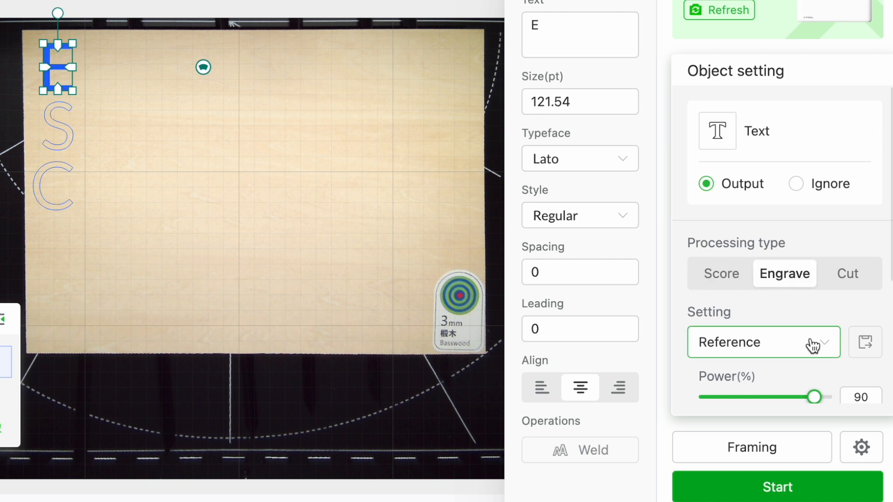
mouse_move(814, 396)
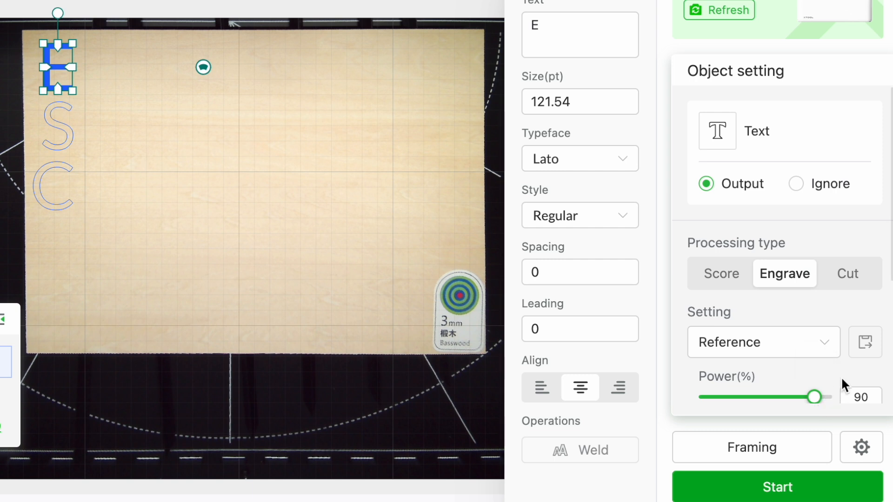
scroll(838, 345, "down", 3)
scroll(837, 345, "down", 3)
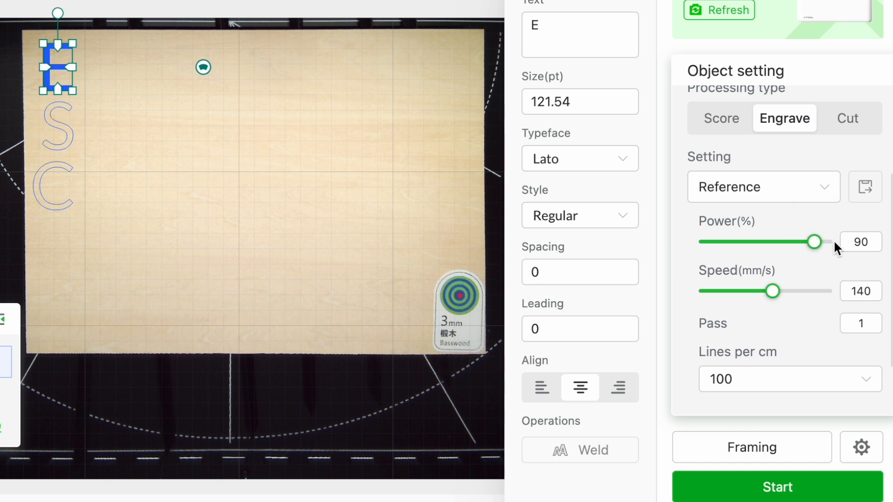
Keep the S as Score and set the C to Cut at 100% power, 3 mm/s, one pass
left_click(67, 132)
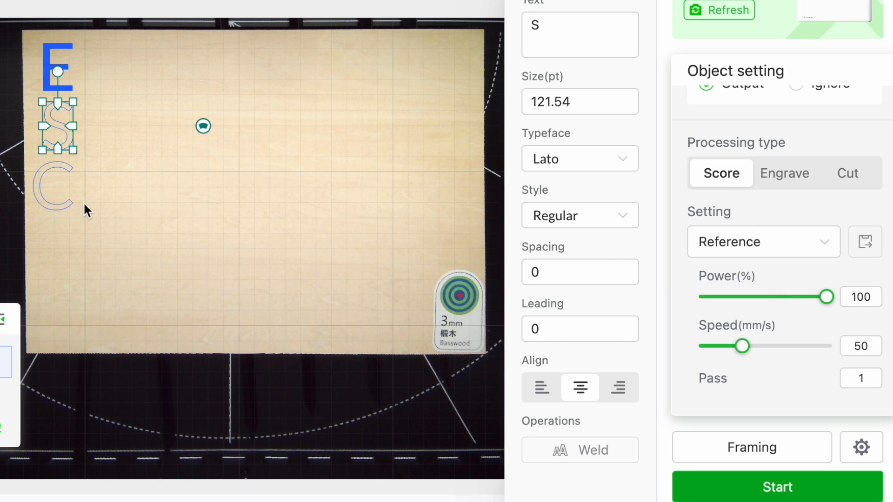
left_click(66, 199)
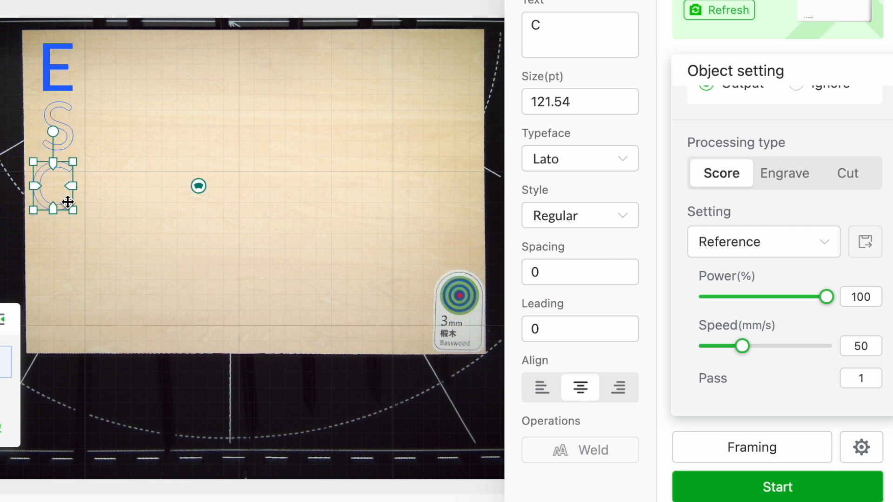
left_click(851, 174)
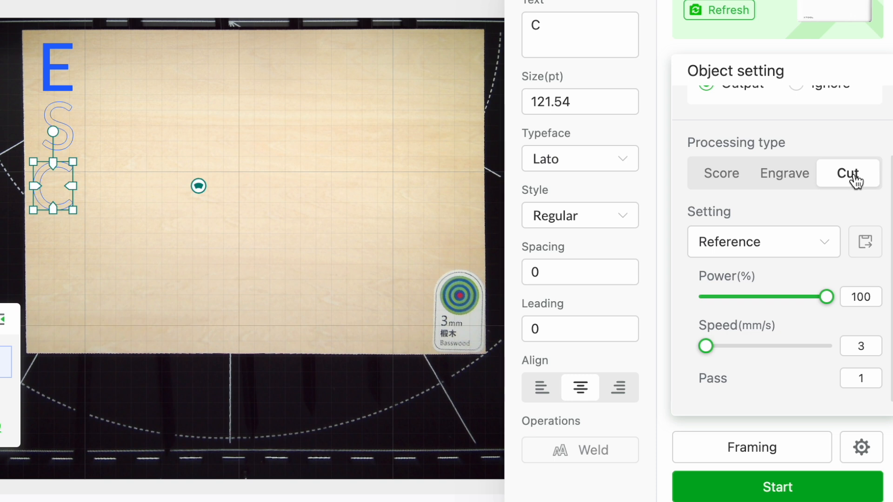
mouse_move(826, 297)
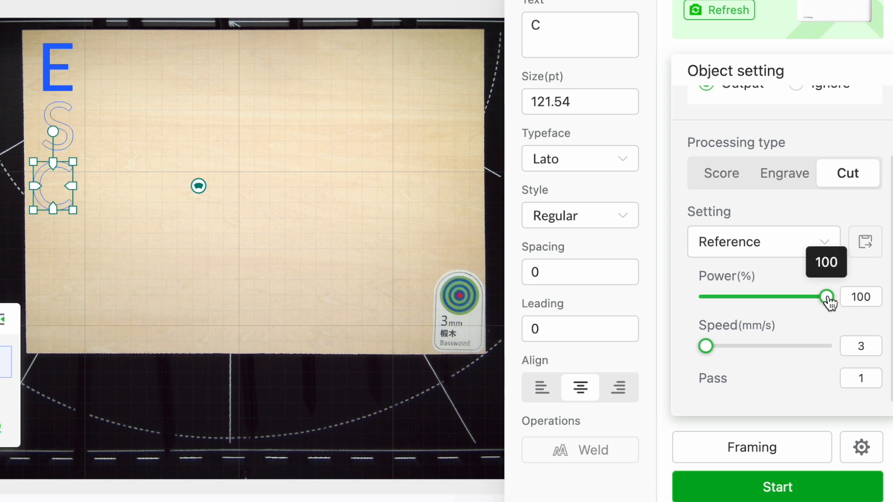
left_click(858, 347)
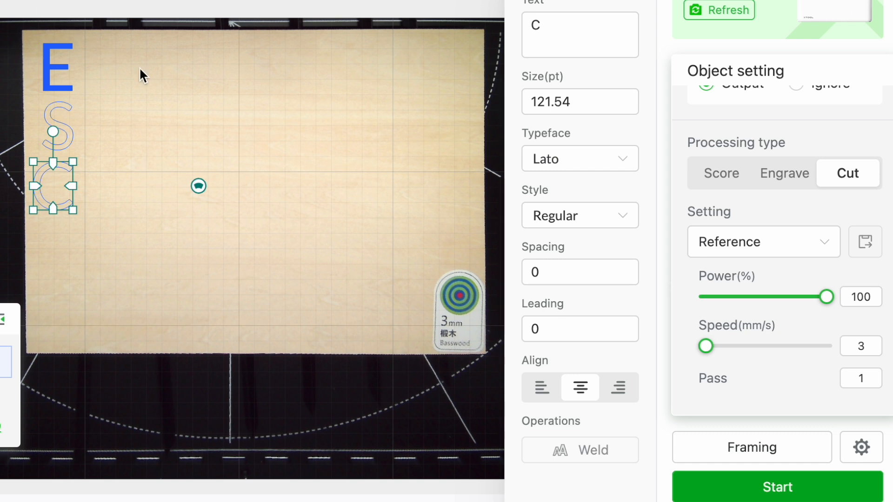
Run a framing pass of the letters on the machine and confirm framing completed
left_click(770, 450)
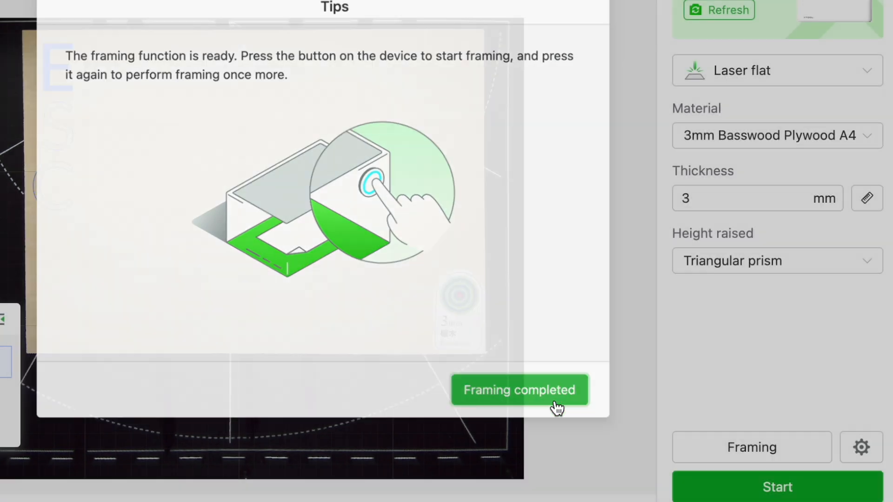
left_click(556, 407)
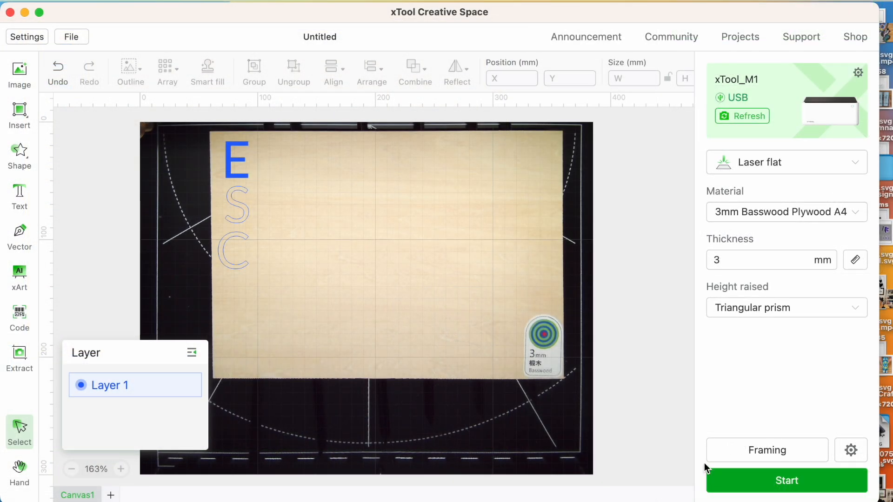
Preview the E S C job and send it to the xTool M1 so it waits Ready
left_click(795, 481)
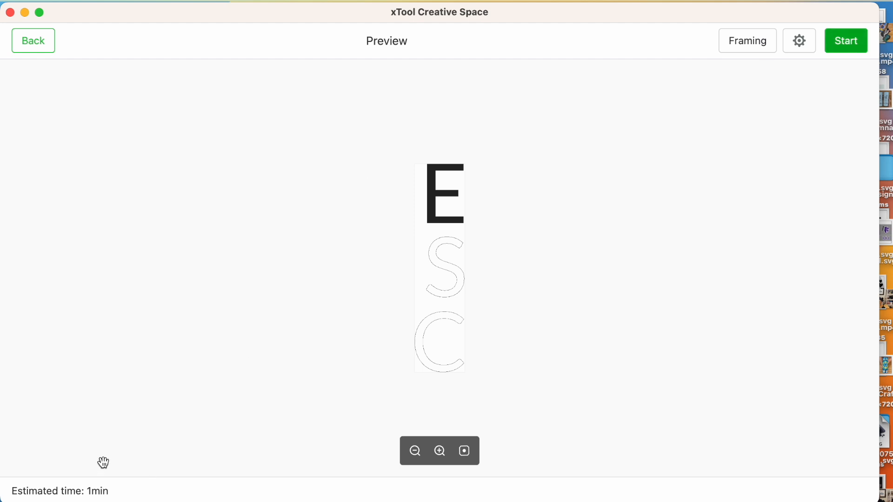
left_click(847, 41)
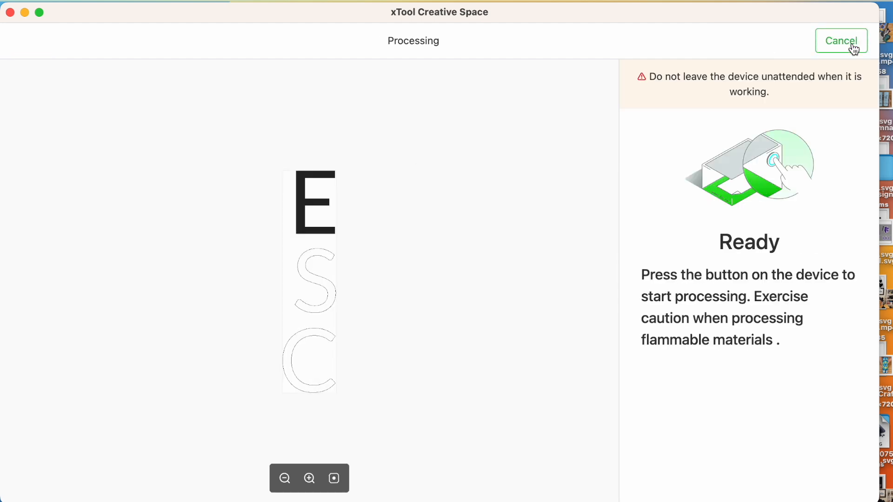